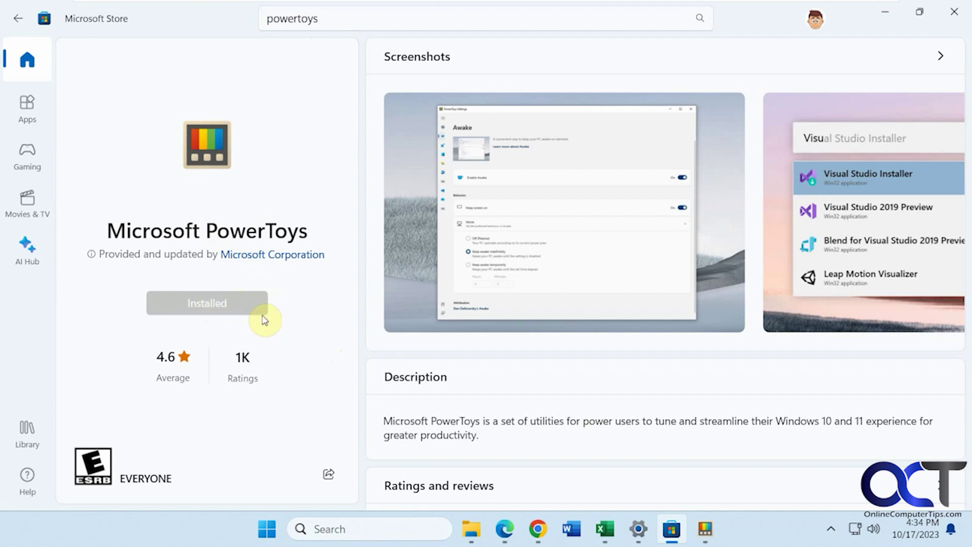
Minimize the Store and open PowerToys Settings from its tray icon's context menu
{"action": "left_click", "coordinate": [885, 12]}
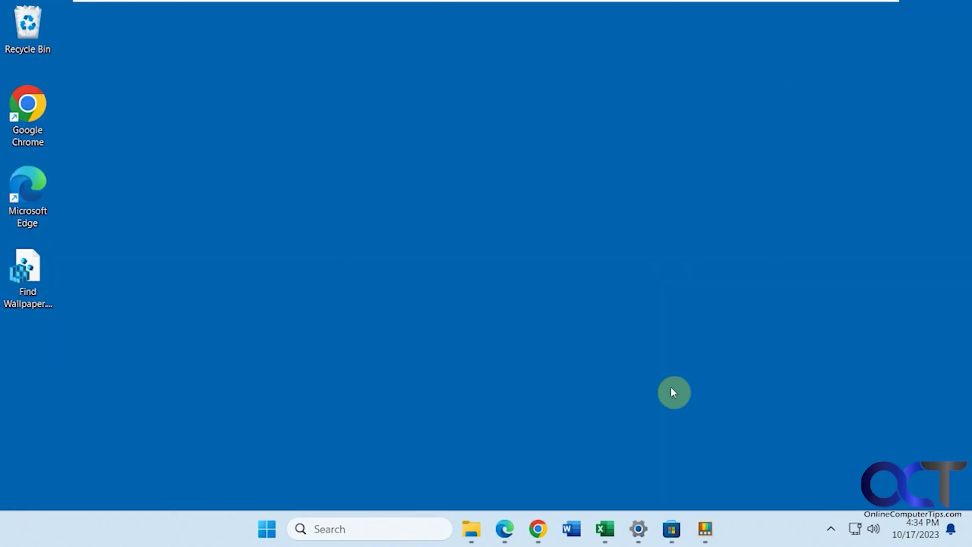
{"action": "left_click", "coordinate": [705, 529]}
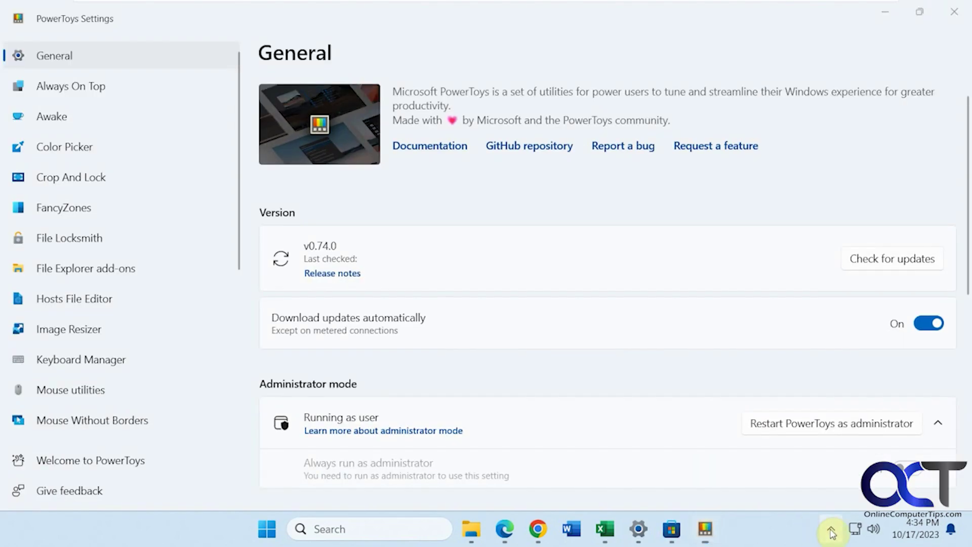
{"action": "left_click", "coordinate": [831, 532]}
{"action": "right_click", "coordinate": [802, 457]}
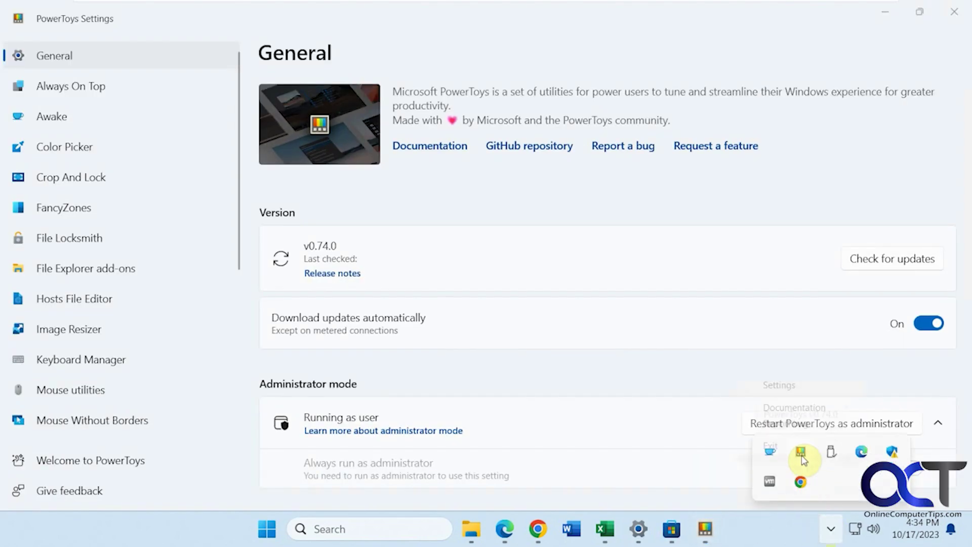
{"action": "left_click", "coordinate": [794, 386]}
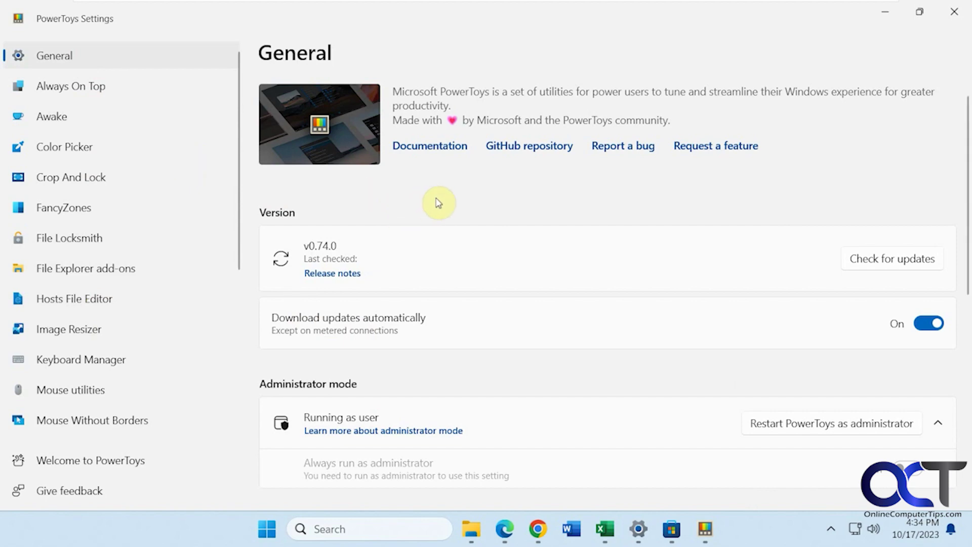
Scroll through the General page options, then switch to the Always On Top page
{"action": "scroll", "coordinate": [438, 203], "scroll_direction": "down", "scroll_amount": 2}
{"action": "scroll", "coordinate": [437, 201], "scroll_direction": "up", "scroll_amount": 2}
{"action": "scroll", "coordinate": [436, 203], "scroll_direction": "down", "scroll_amount": 2}
{"action": "scroll", "coordinate": [437, 202], "scroll_direction": "down", "scroll_amount": 5}
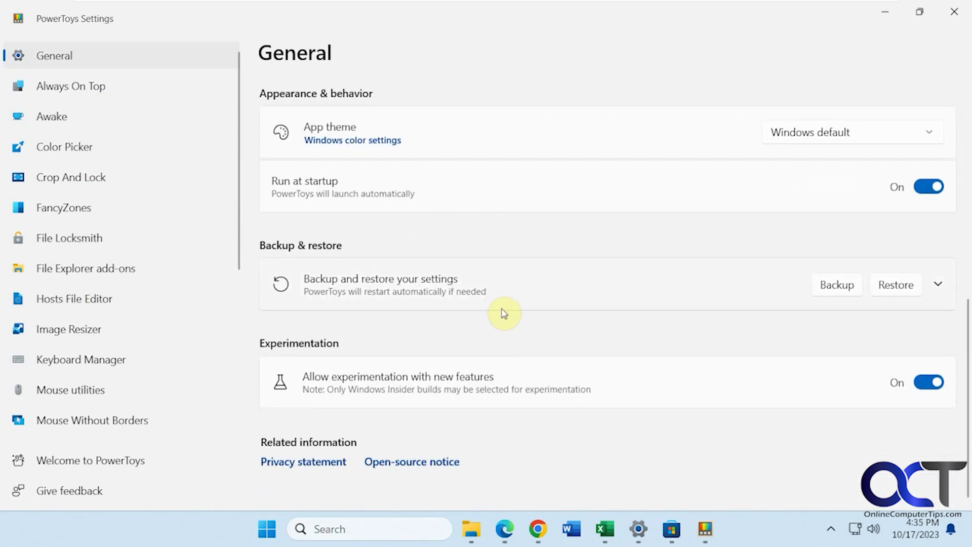
{"action": "scroll", "coordinate": [502, 313], "scroll_direction": "up", "scroll_amount": 4}
{"action": "scroll", "coordinate": [502, 313], "scroll_direction": "up", "scroll_amount": 3}
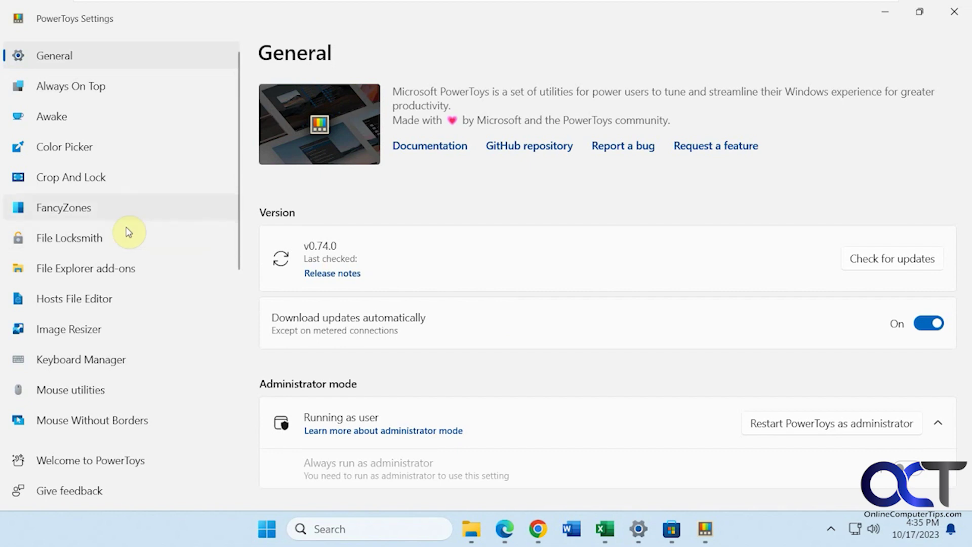
{"action": "left_click", "coordinate": [92, 96]}
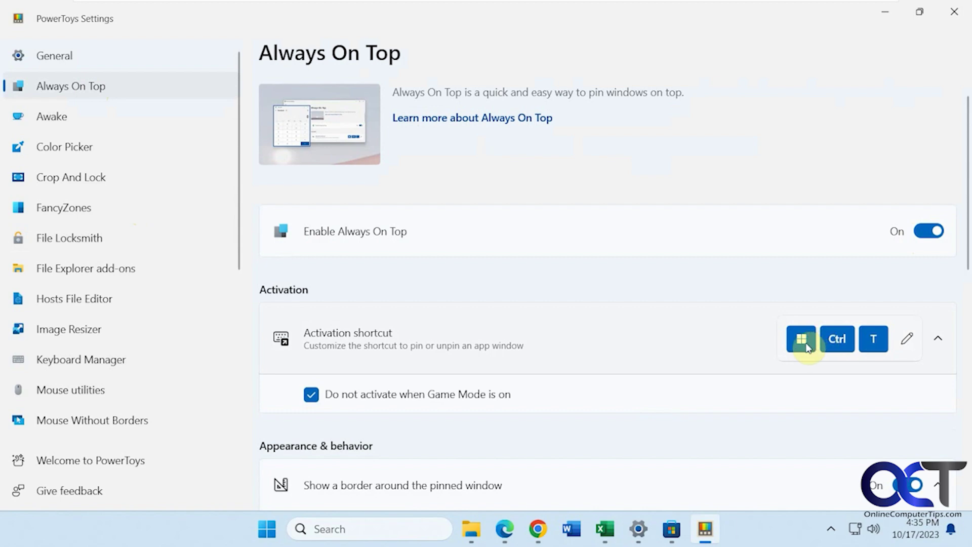
Pin the Club Dues workbook with Win+Ctrl+T and test it above Windows Settings and Word
{"action": "left_click", "coordinate": [607, 529]}
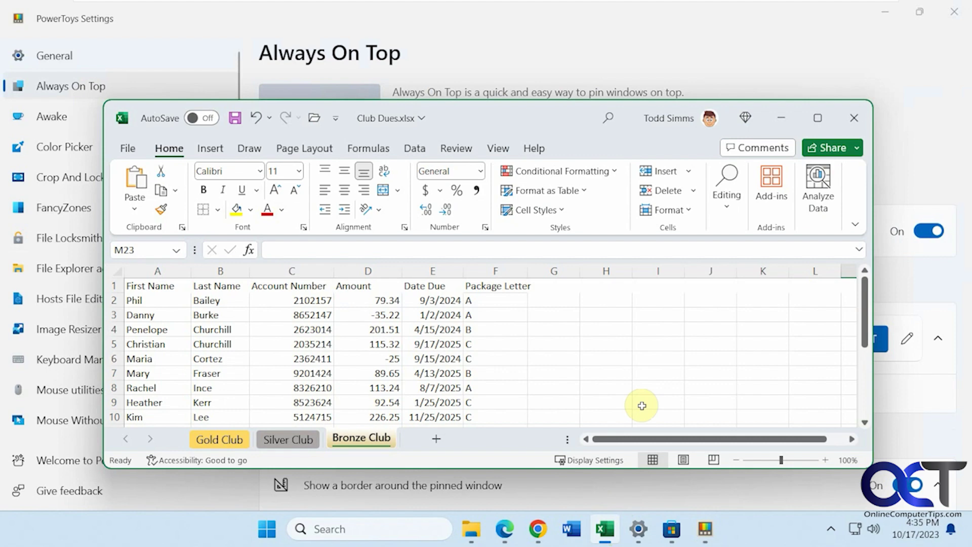
{"action": "key", "text": "super+ctrl+t"}
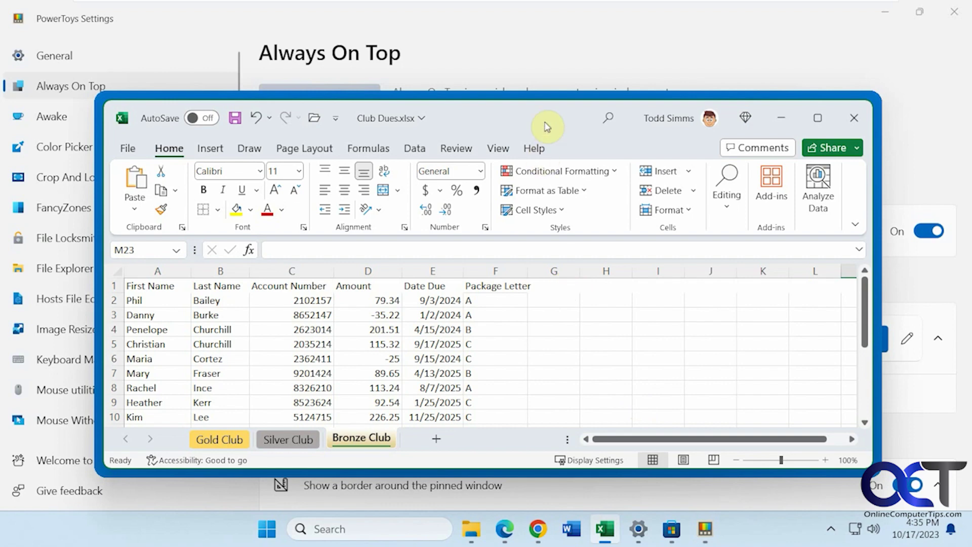
{"action": "left_click", "coordinate": [639, 529]}
{"action": "left_click", "coordinate": [639, 529]}
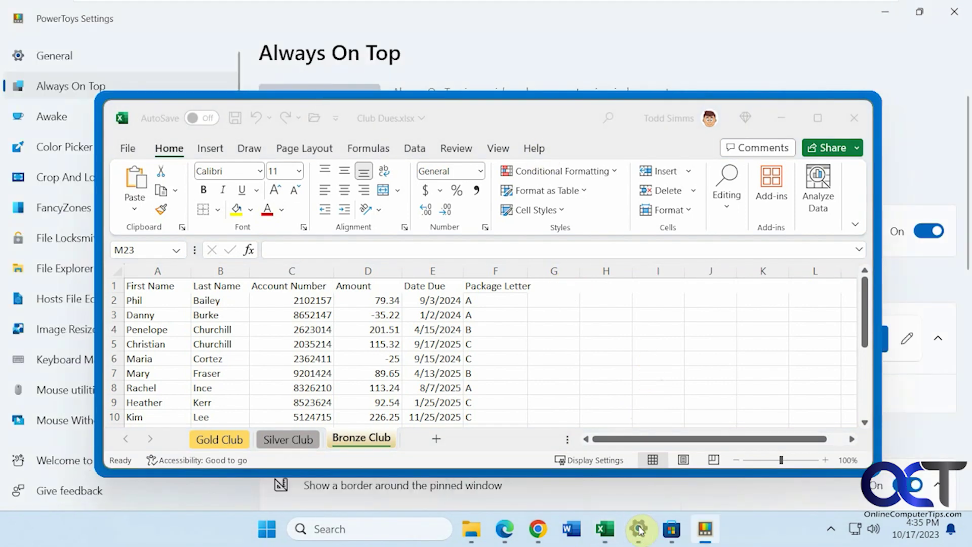
{"action": "left_click", "coordinate": [578, 527]}
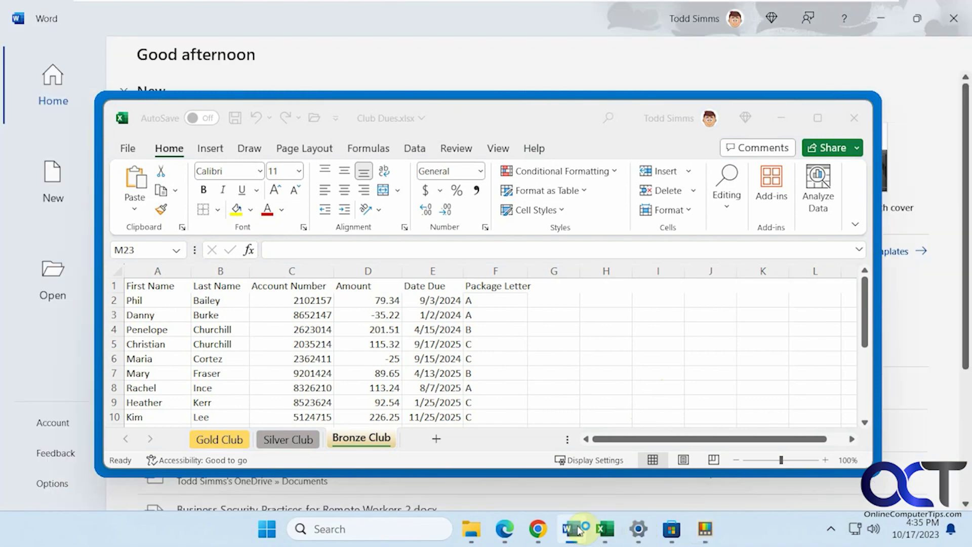
{"action": "left_click", "coordinate": [954, 19]}
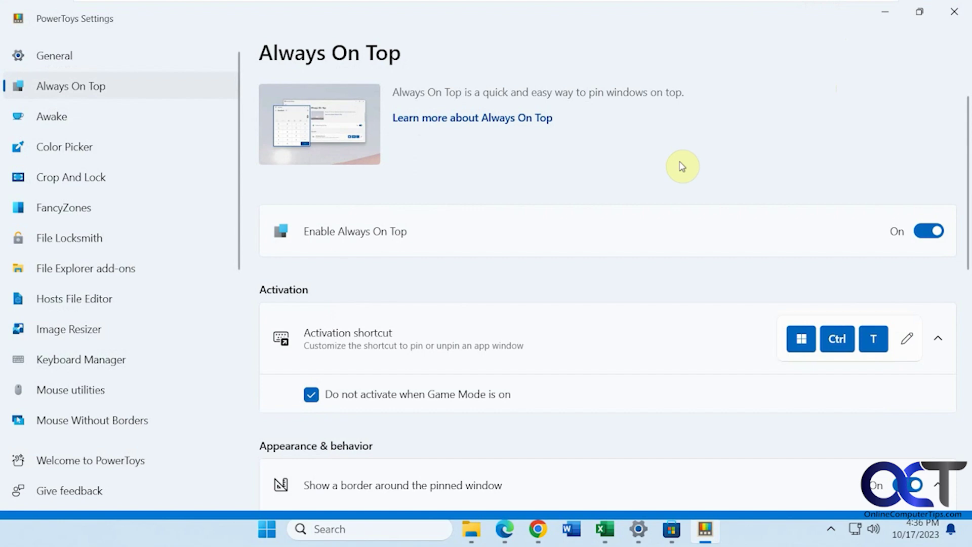
Unpin and minimize the workbook, re-pin it, and leave Enable Always On Top switched off
{"action": "key", "text": "alt+Tab"}
{"action": "key", "text": "super+ctrl+t"}
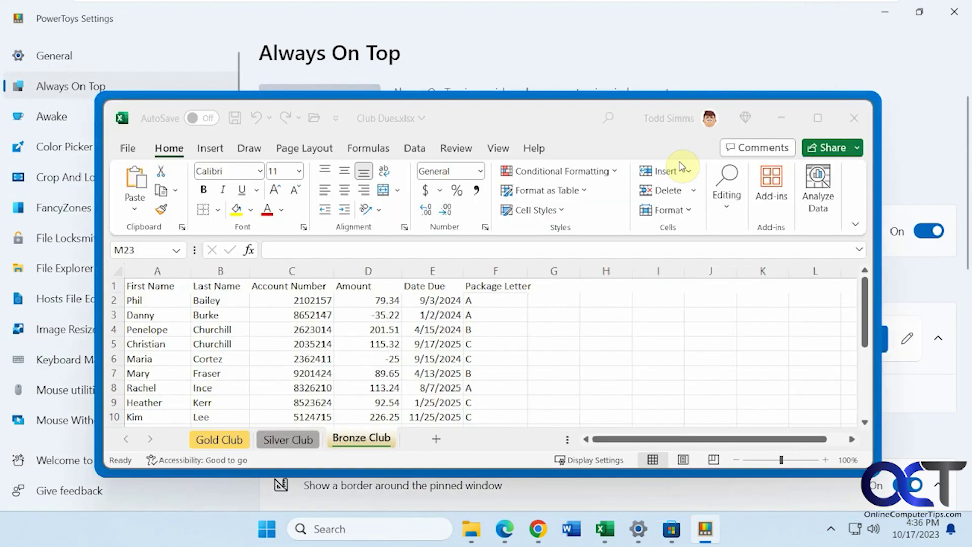
{"action": "key", "text": "super+Down"}
{"action": "key", "text": "super+ctrl+t"}
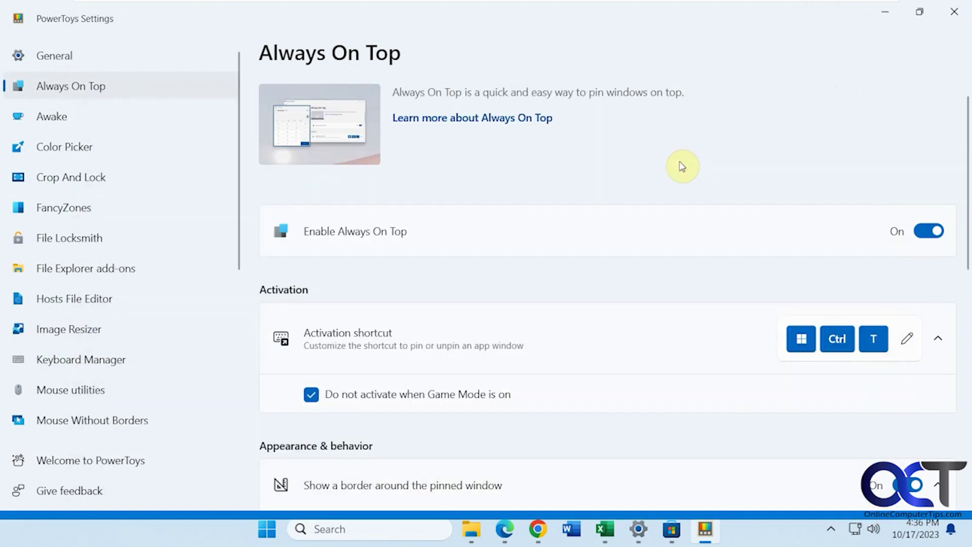
{"action": "left_click", "coordinate": [924, 231]}
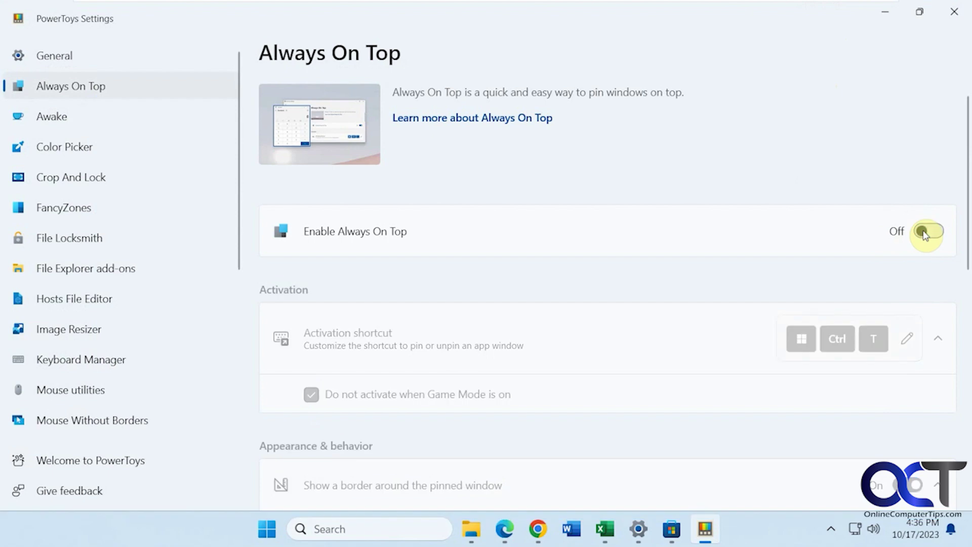
{"action": "left_click", "coordinate": [925, 233]}
{"action": "key", "text": "alt+Tab"}
{"action": "key", "text": "super+ctrl+t"}
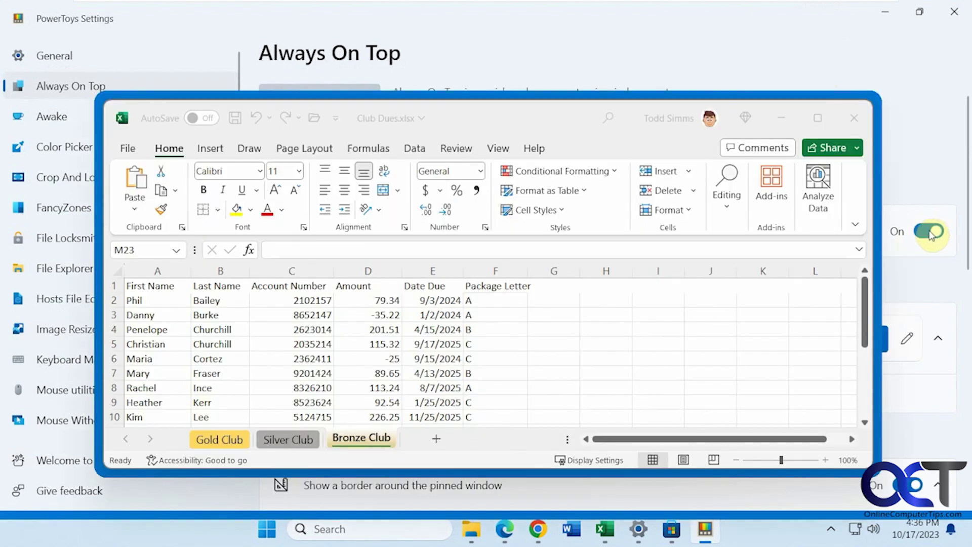
{"action": "left_click", "coordinate": [924, 234]}
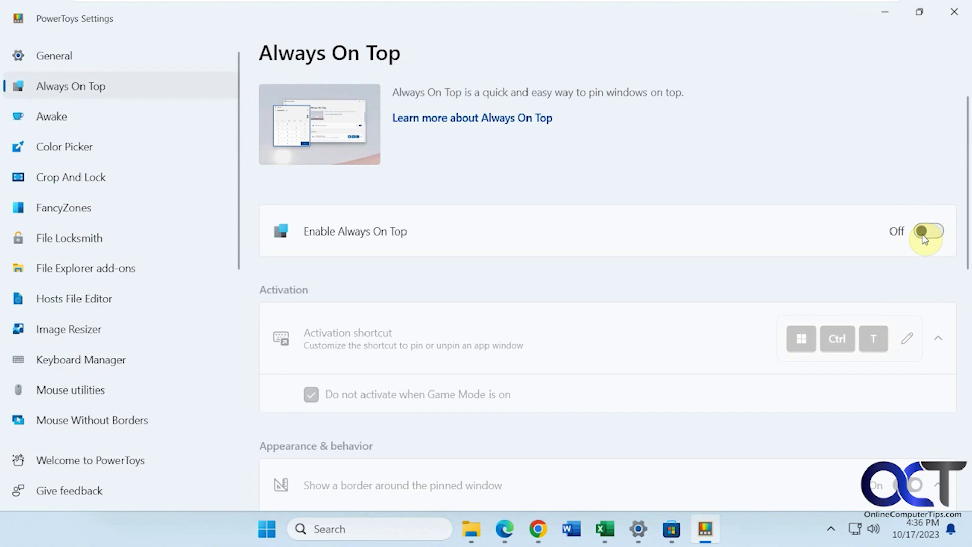
View the Awake Mode dropdown without changing it, then go to Color Picker
{"action": "left_click", "coordinate": [38, 117]}
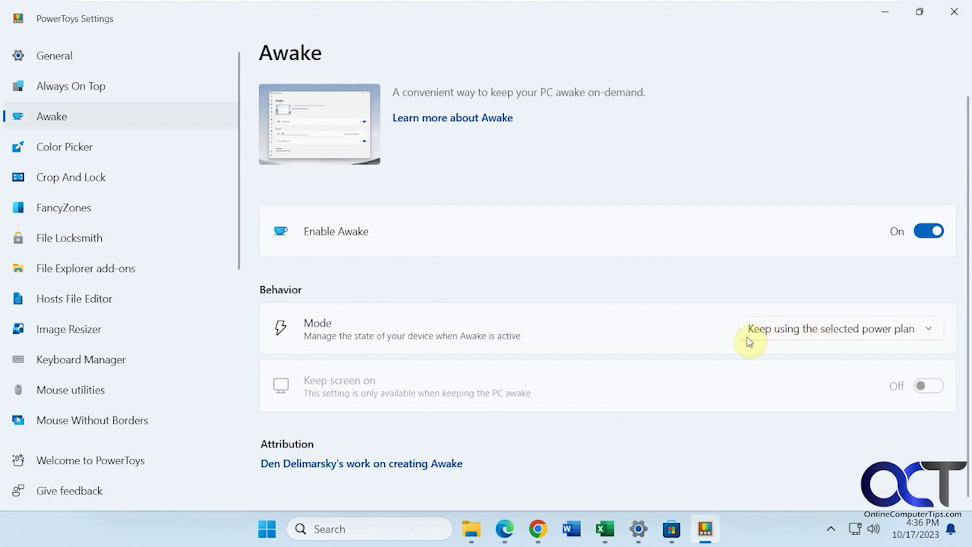
{"action": "left_click", "coordinate": [796, 330]}
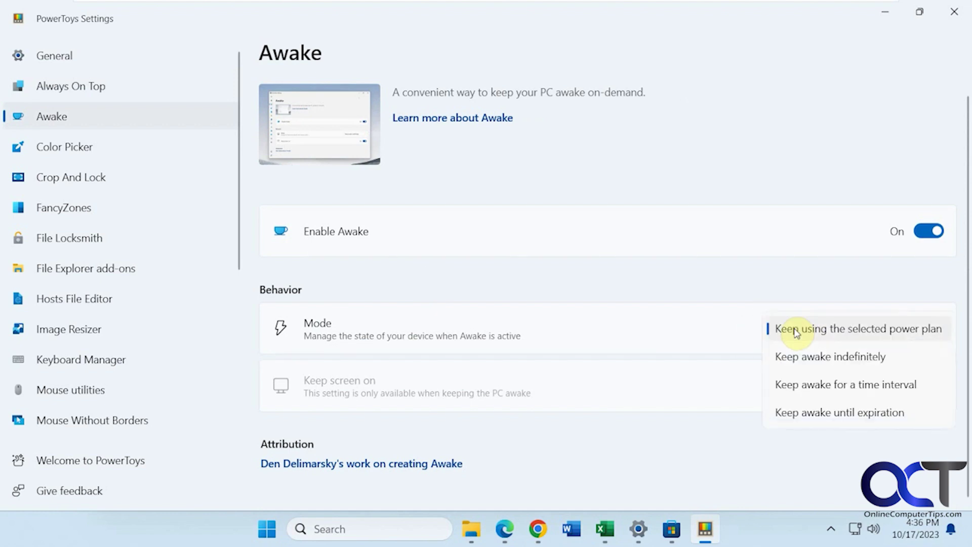
{"action": "left_click", "coordinate": [735, 288]}
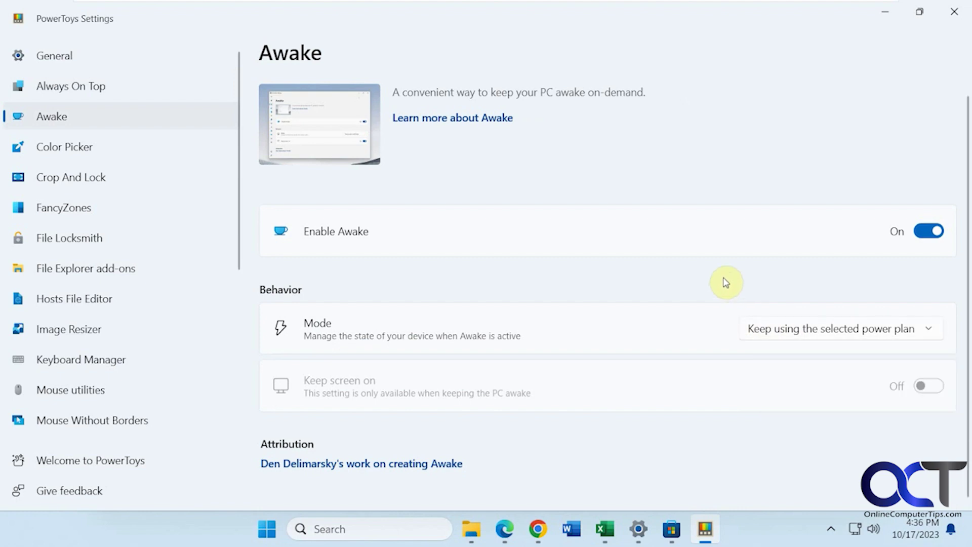
{"action": "left_click", "coordinate": [60, 148]}
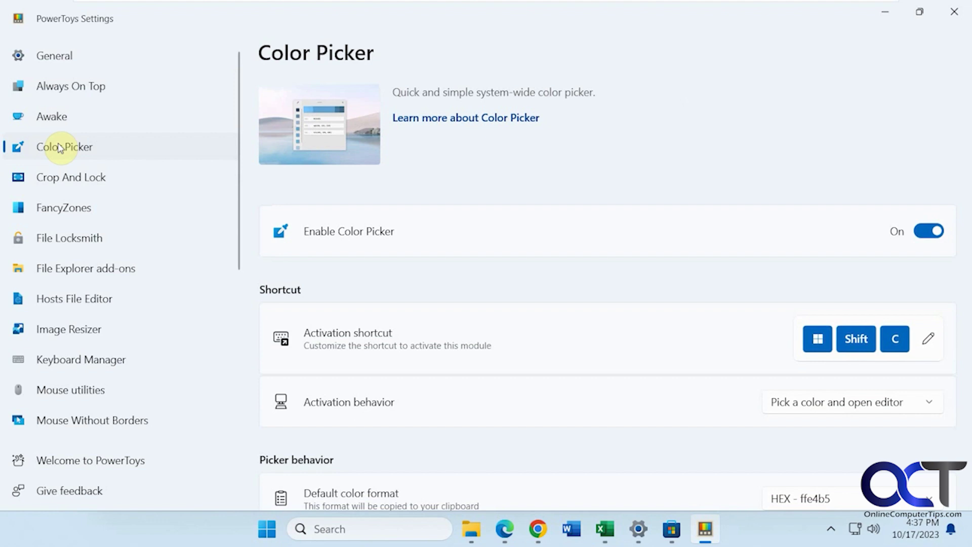
Pick blue 1390db from the Enable icon with Win+Shift+C, then go to Crop And Lock
{"action": "key", "text": "super+shift+c"}
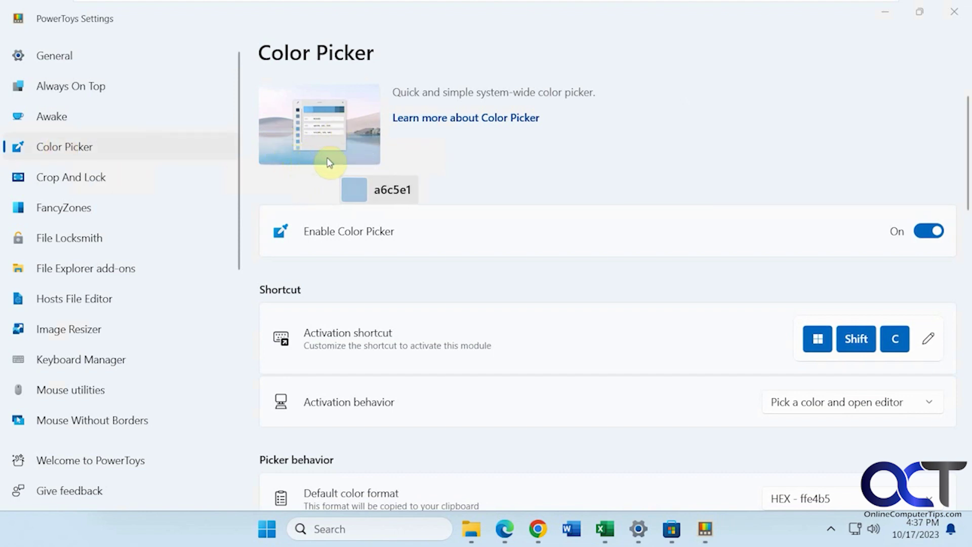
{"action": "left_click", "coordinate": [276, 230]}
{"action": "scroll", "coordinate": [709, 448], "scroll_direction": "down", "scroll_amount": 2}
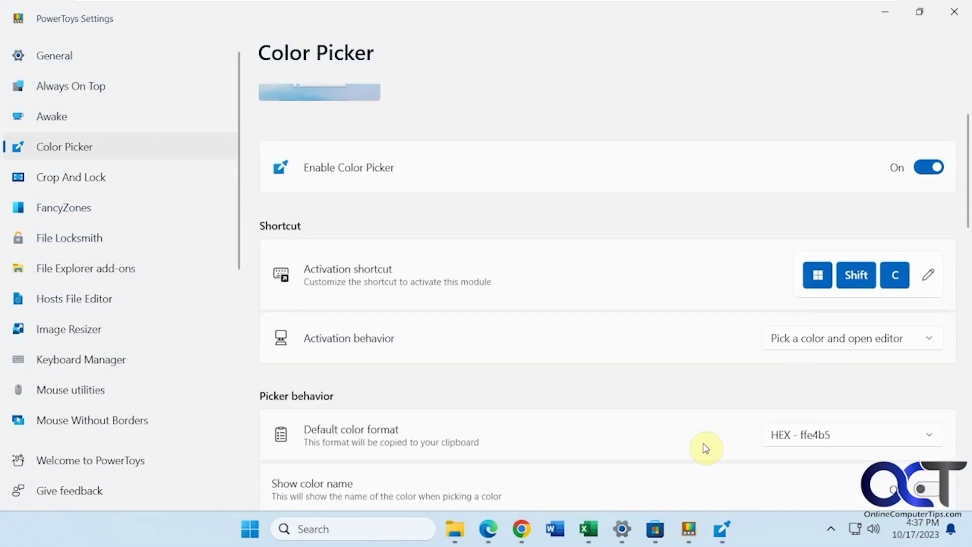
{"action": "scroll", "coordinate": [721, 374], "scroll_direction": "up", "scroll_amount": 1}
{"action": "scroll", "coordinate": [722, 374], "scroll_direction": "up", "scroll_amount": 1}
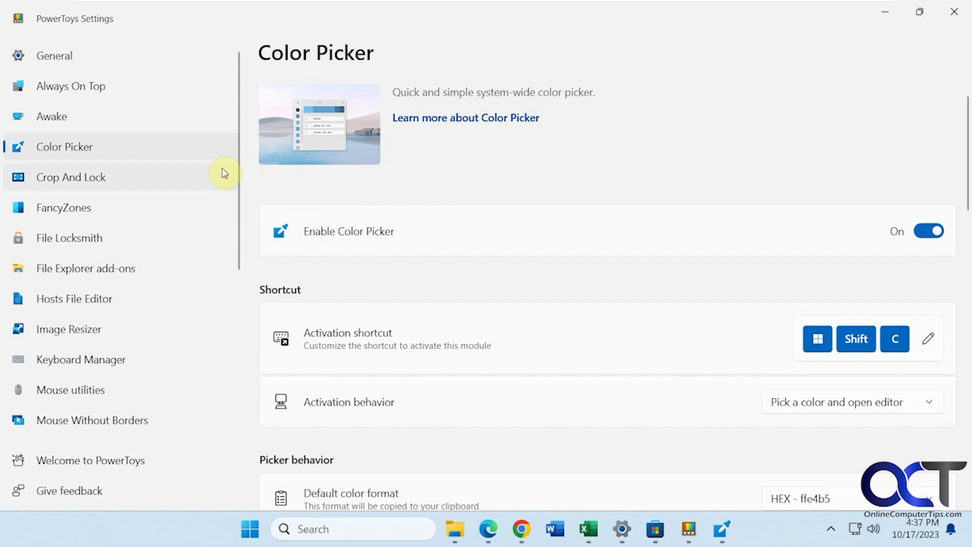
{"action": "left_click", "coordinate": [124, 178]}
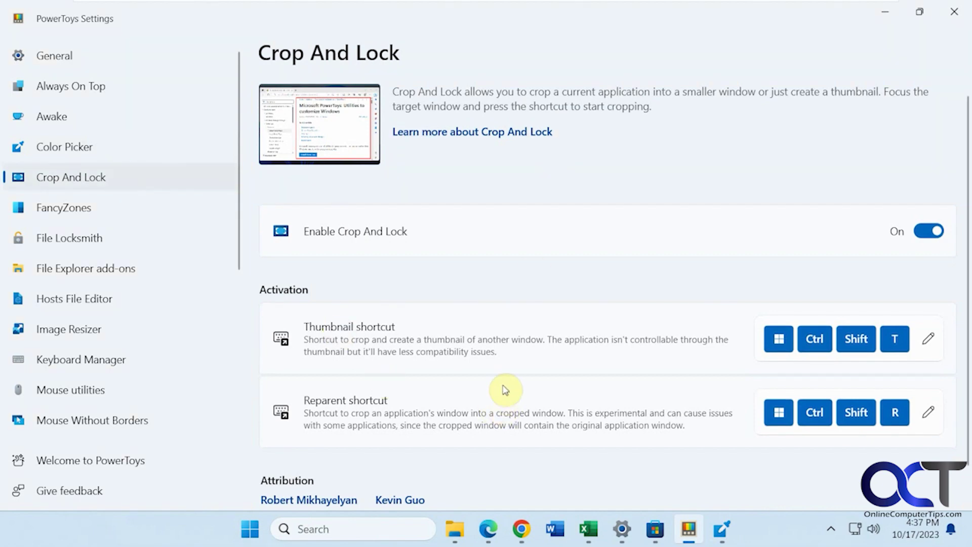
Maximize the Club Dues workbook and crop its top-left data area with Win+Ctrl+Shift+R
{"action": "left_click", "coordinate": [589, 528]}
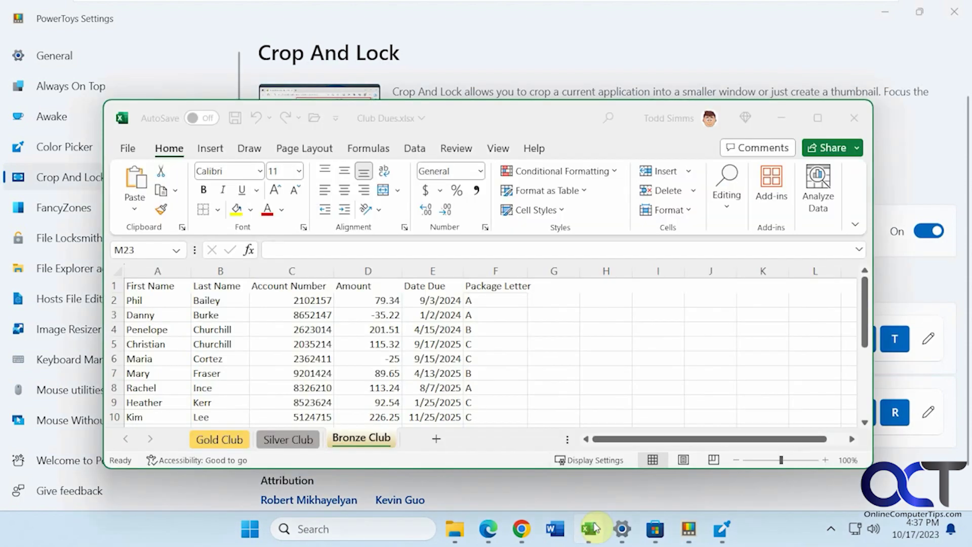
{"action": "left_click", "coordinate": [815, 126]}
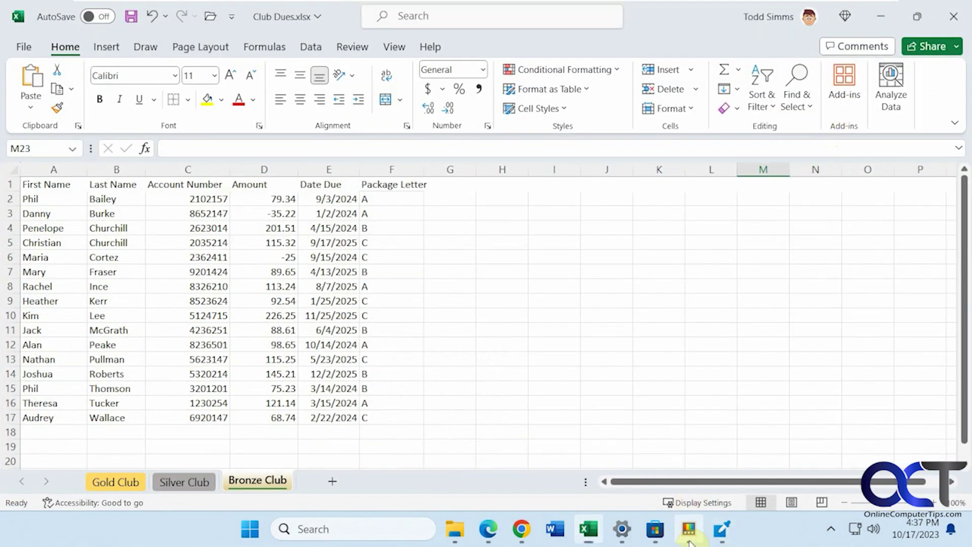
{"action": "left_click", "coordinate": [689, 532]}
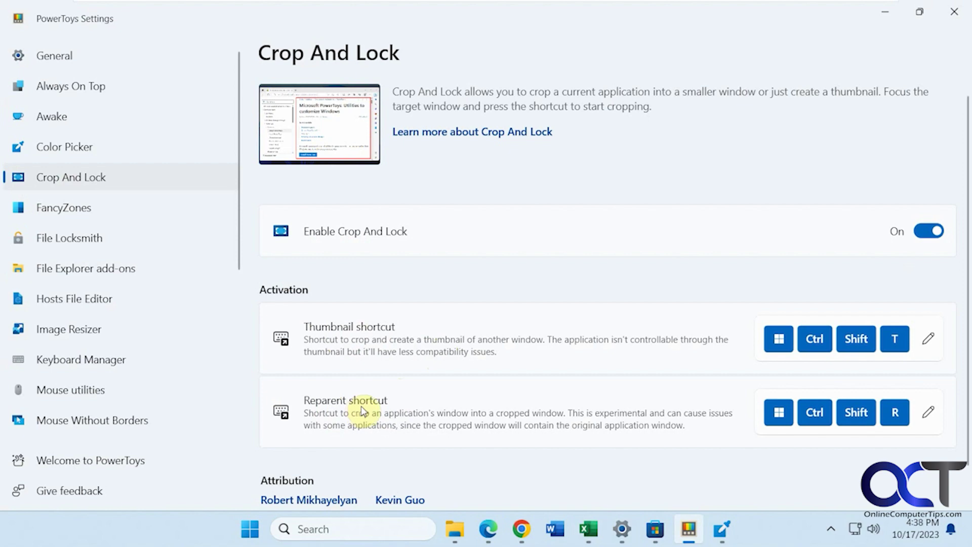
{"action": "left_click", "coordinate": [588, 528]}
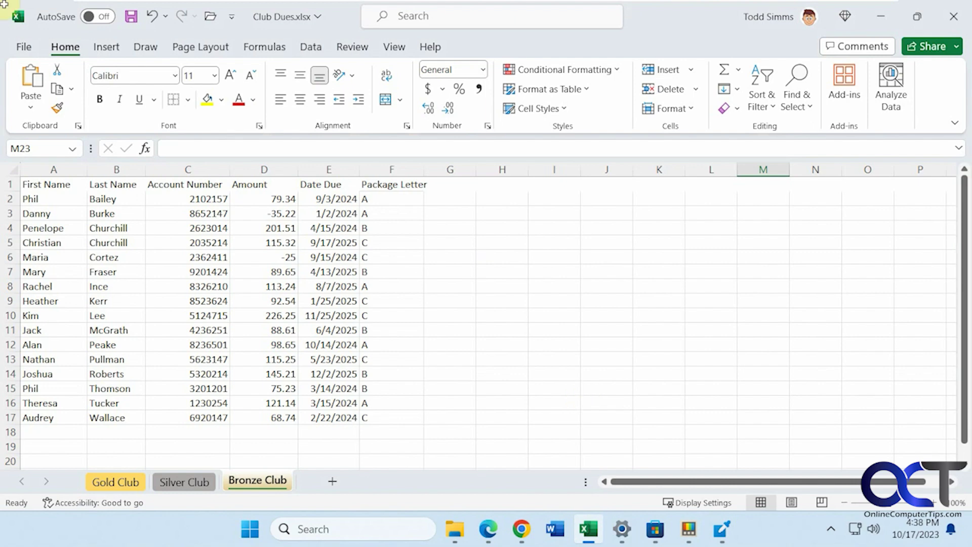
{"action": "key", "text": "super+ctrl+shift+r"}
{"action": "left_click_drag", "start_coordinate": [11, 126], "coordinate": [420, 439]}
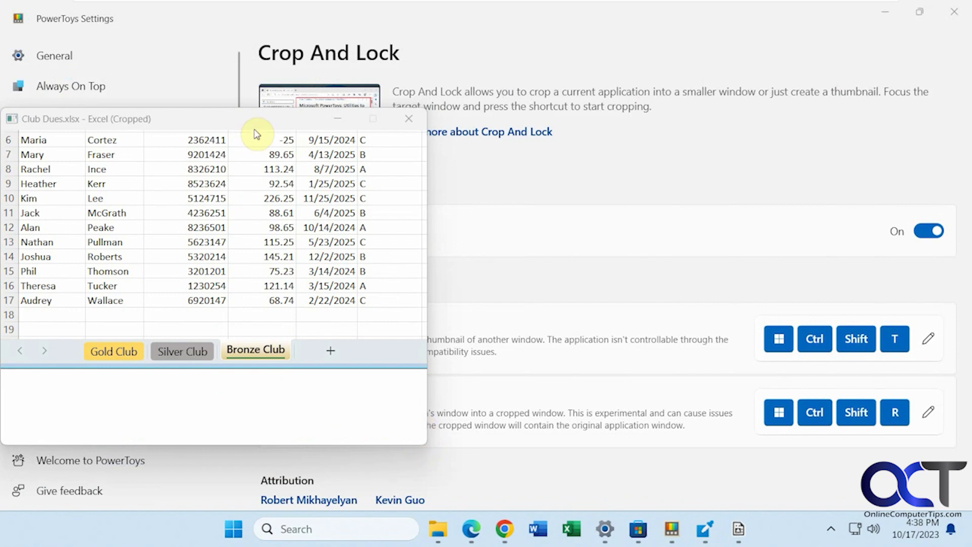
{"action": "left_click_drag", "start_coordinate": [256, 124], "coordinate": [476, 148]}
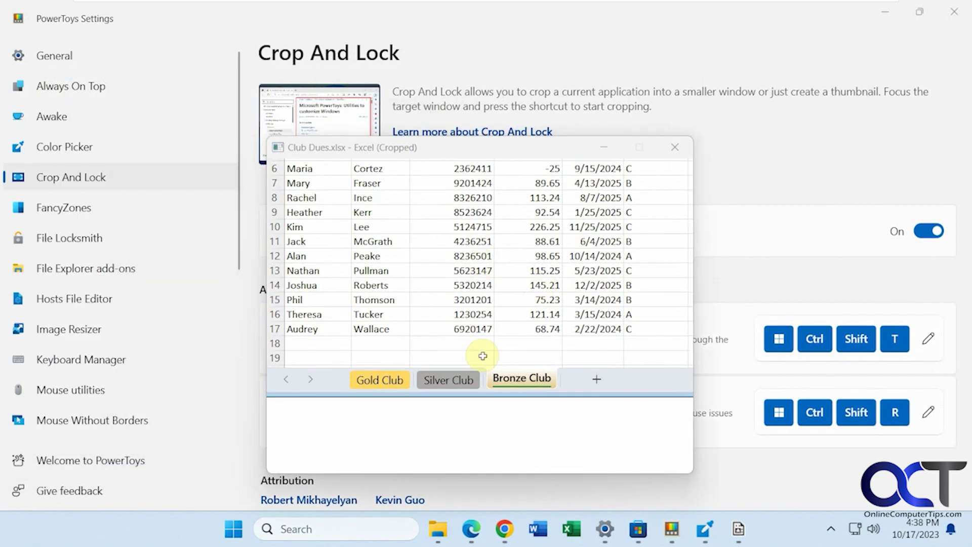
Select several account number and last name cells inside the cropped sheet
{"action": "left_click", "coordinate": [446, 329]}
{"action": "left_click", "coordinate": [455, 285]}
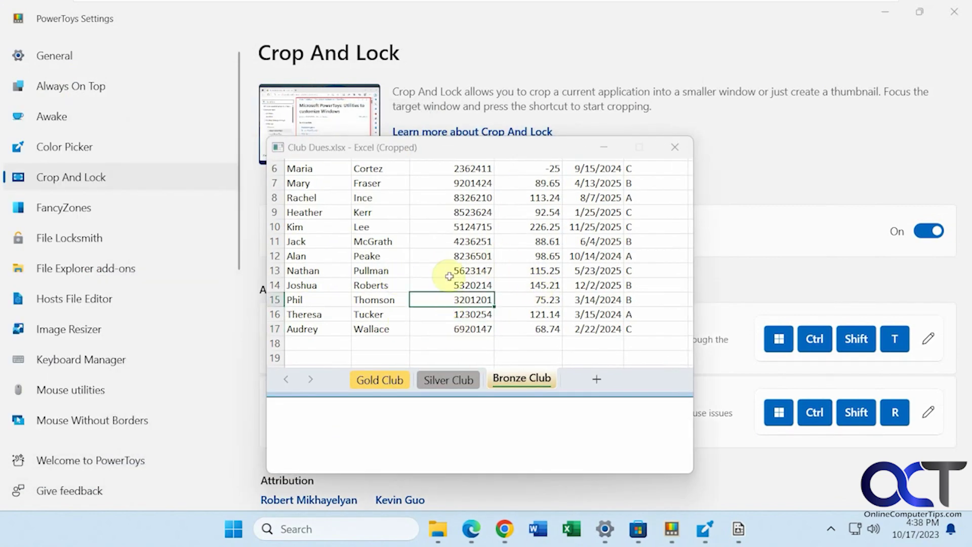
{"action": "left_click", "coordinate": [455, 271]}
{"action": "left_click", "coordinate": [456, 241]}
{"action": "left_click", "coordinate": [445, 197]}
{"action": "left_click", "coordinate": [442, 182]}
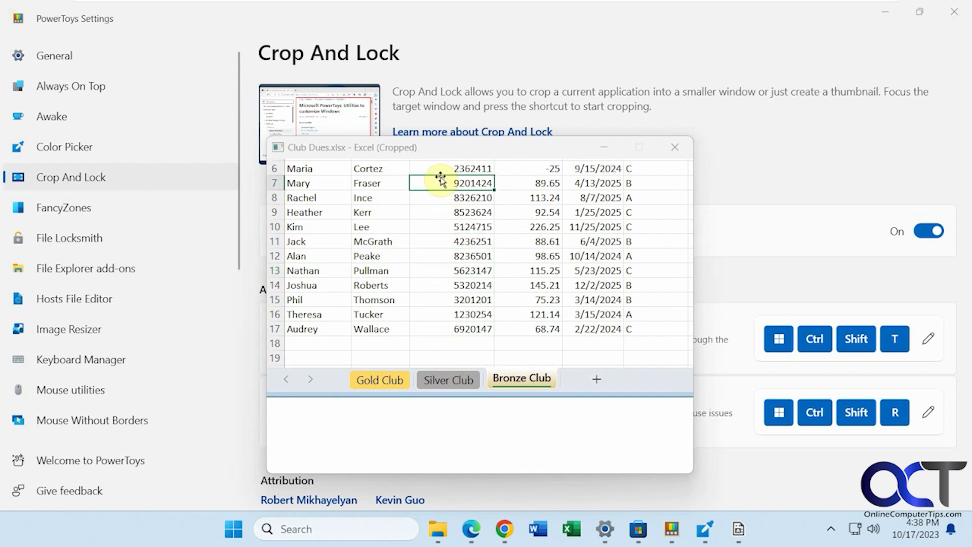
{"action": "left_click", "coordinate": [369, 255]}
{"action": "left_click", "coordinate": [375, 329]}
{"action": "left_click", "coordinate": [383, 314]}
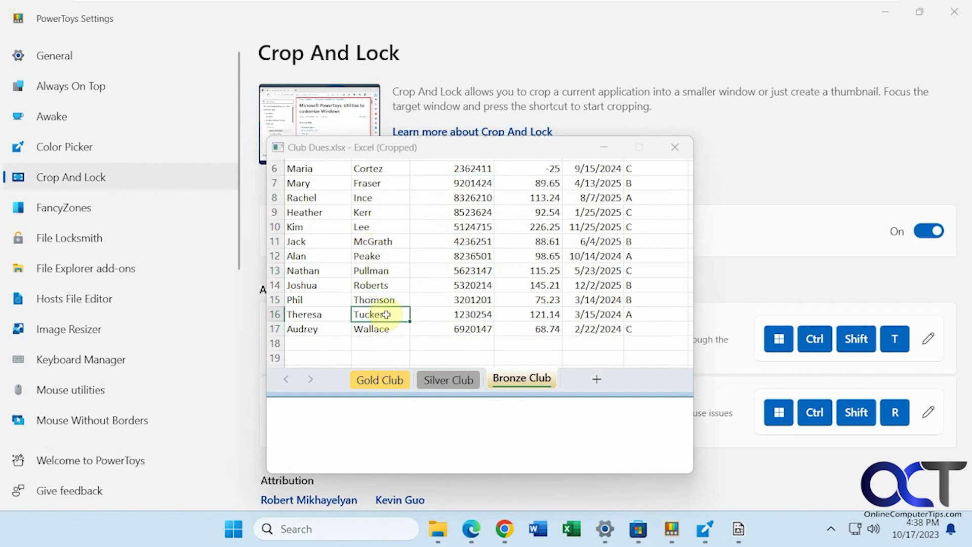
{"action": "left_click", "coordinate": [447, 301]}
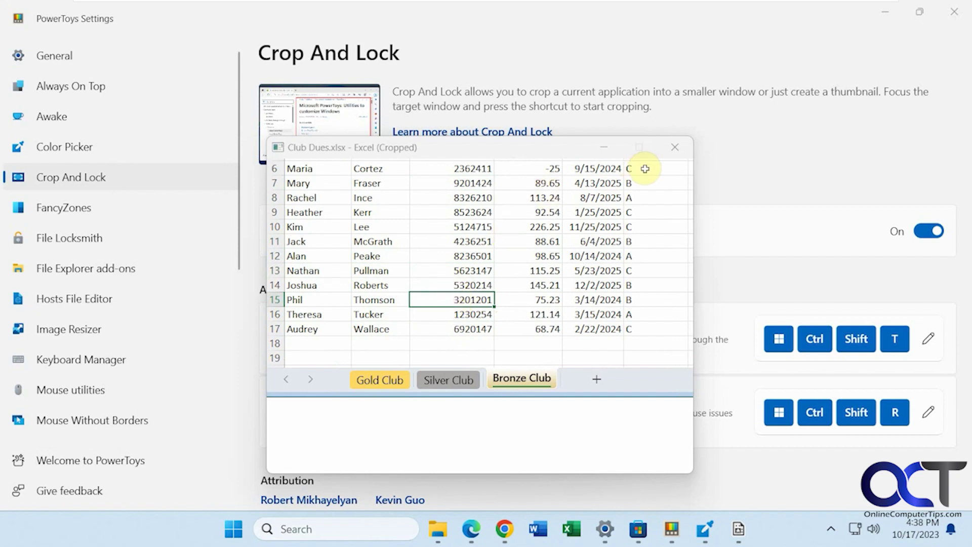
Close the cropped copy and switch PowerToys Settings to the FancyZones page
{"action": "left_click", "coordinate": [675, 147]}
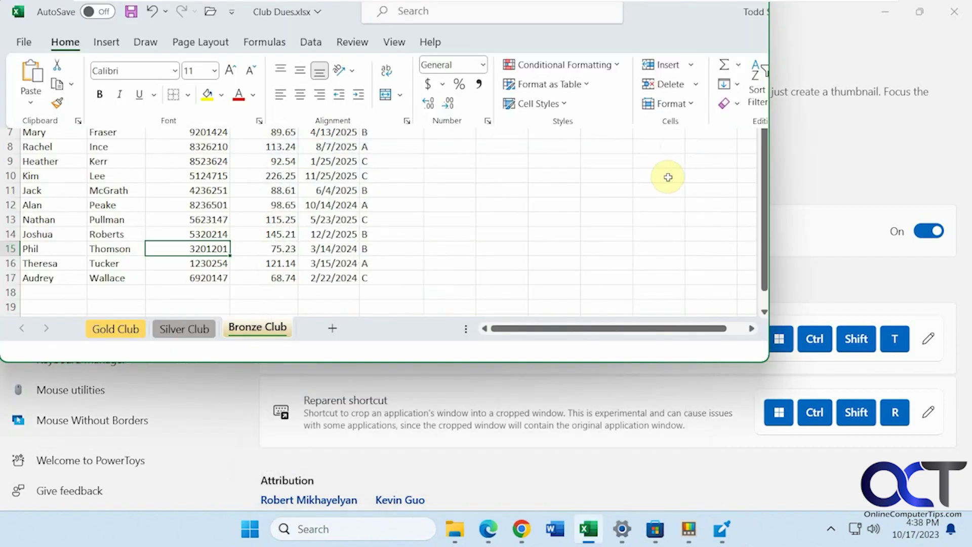
{"action": "left_click", "coordinate": [812, 62]}
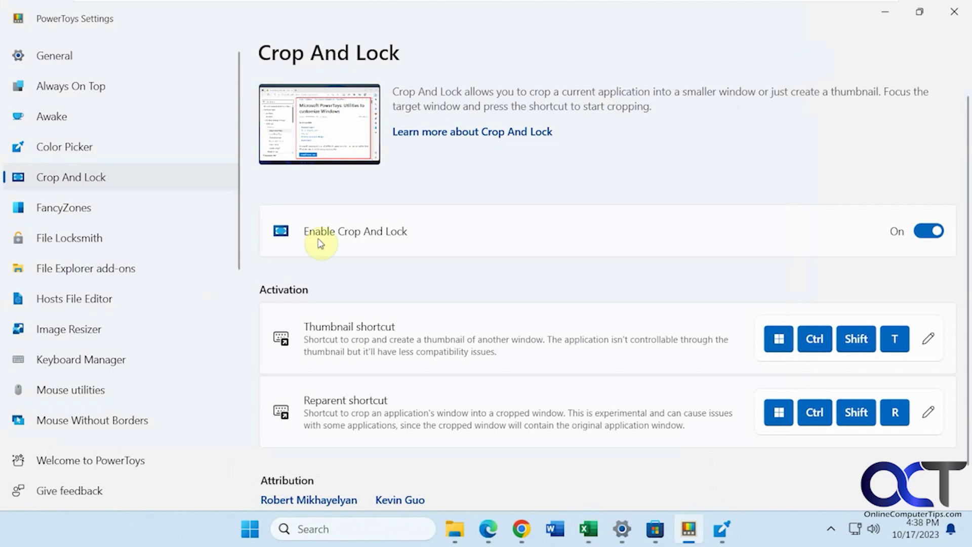
{"action": "left_click", "coordinate": [89, 216]}
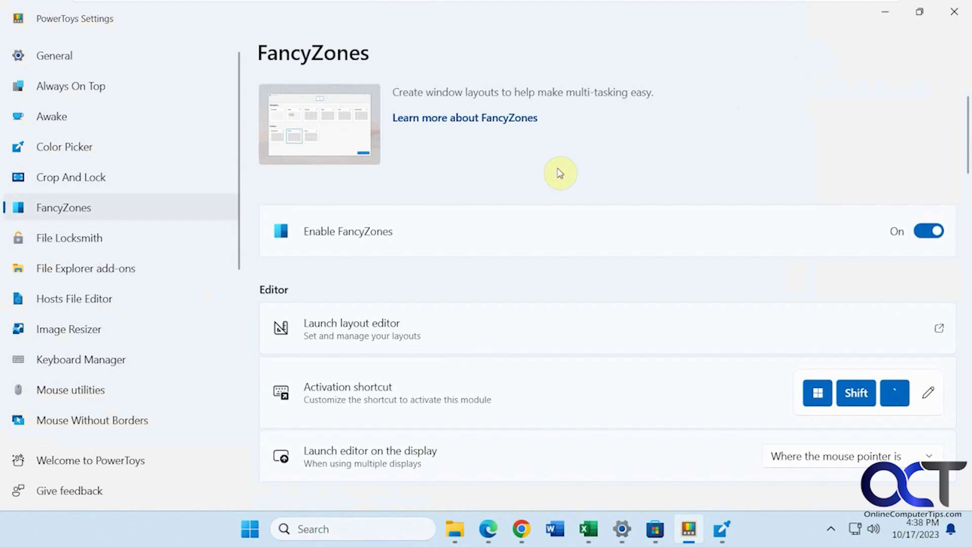
Snap PowerToys Settings right and Excel left, maximize both, then open File Locksmith
{"action": "left_click_drag", "start_coordinate": [557, 5], "coordinate": [967, 73]}
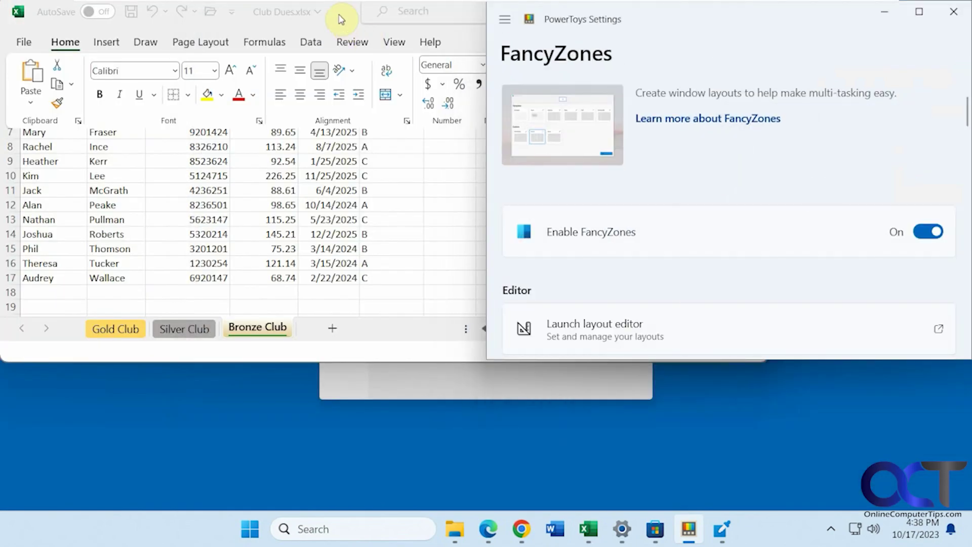
{"action": "left_click_drag", "start_coordinate": [339, 17], "coordinate": [2, 98]}
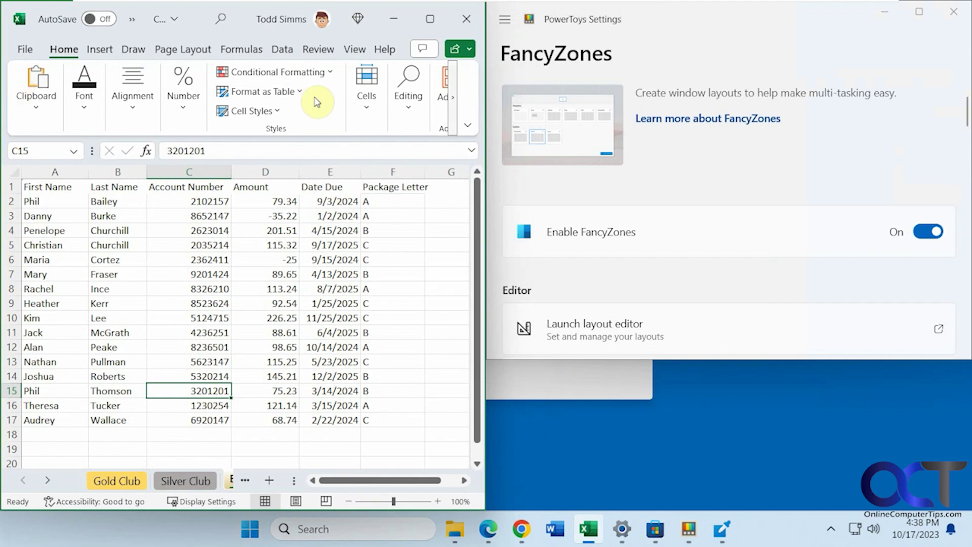
{"action": "left_click", "coordinate": [431, 19]}
{"action": "left_click", "coordinate": [688, 529]}
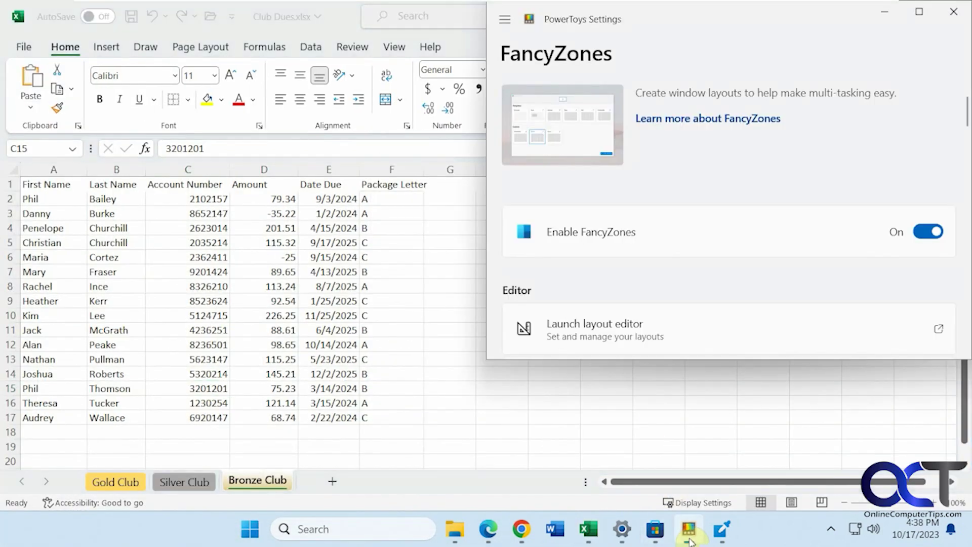
{"action": "left_click", "coordinate": [918, 12]}
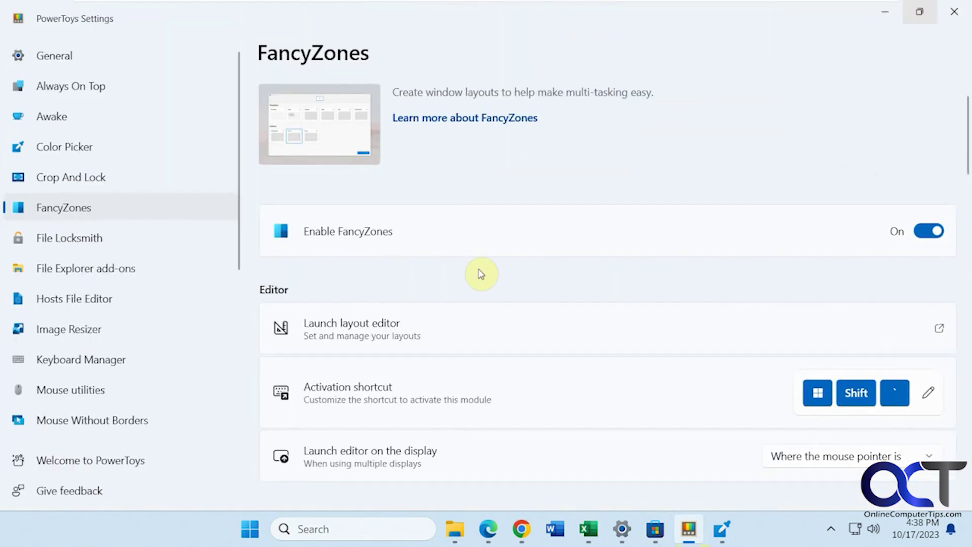
{"action": "left_click", "coordinate": [86, 242]}
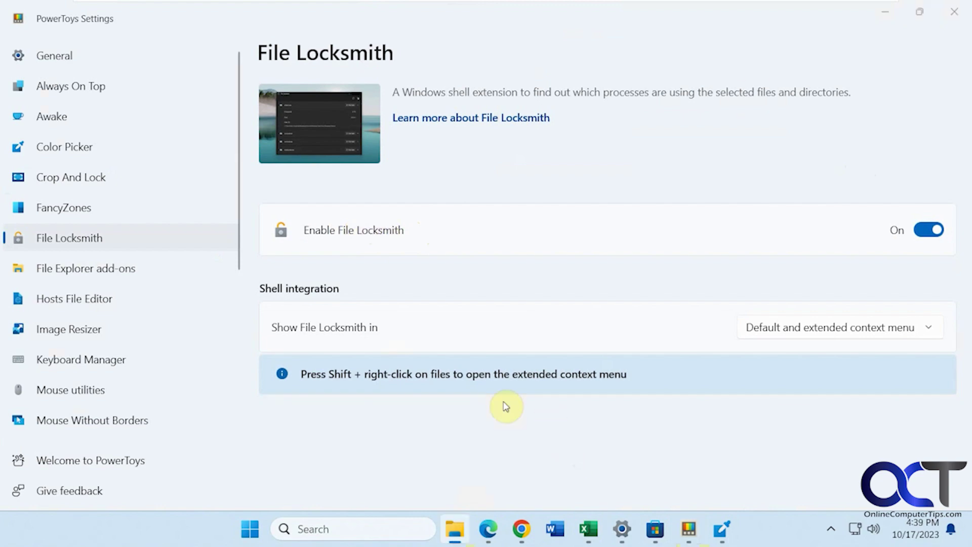
Run What's using this file? on Club Dues.xlsx, expand EXCEL.EXE, and close the results
{"action": "left_click", "coordinate": [884, 12]}
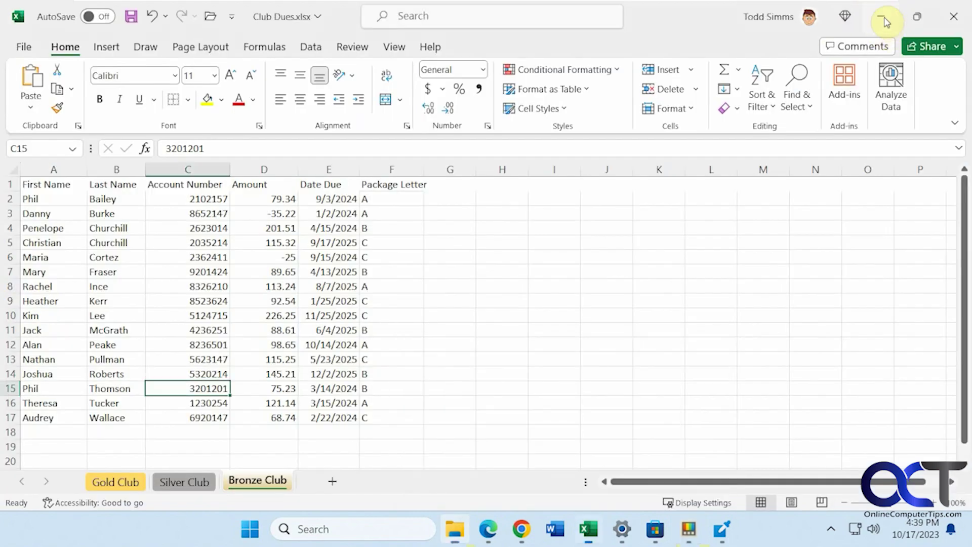
{"action": "left_click", "coordinate": [882, 16]}
{"action": "scroll", "coordinate": [292, 355], "scroll_direction": "down", "scroll_amount": 1}
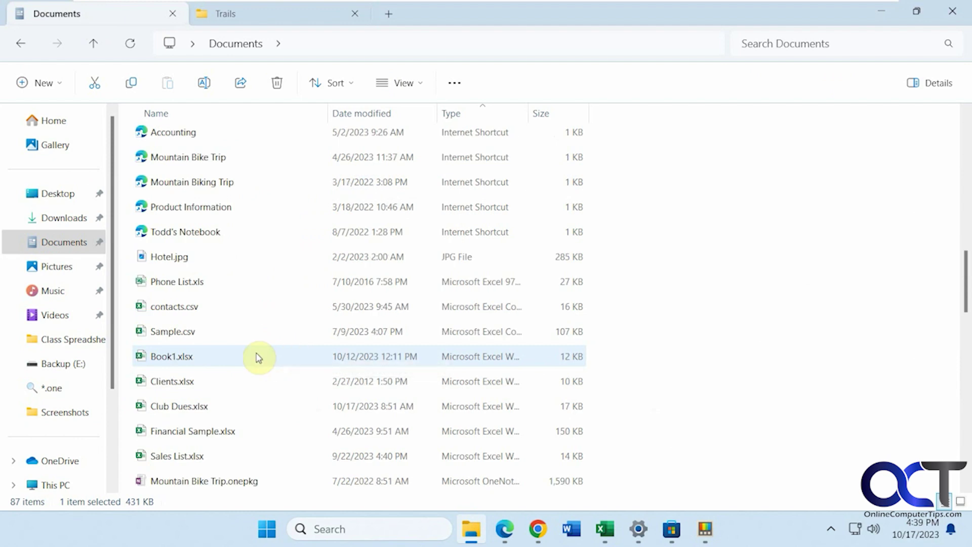
{"action": "left_click", "coordinate": [189, 407]}
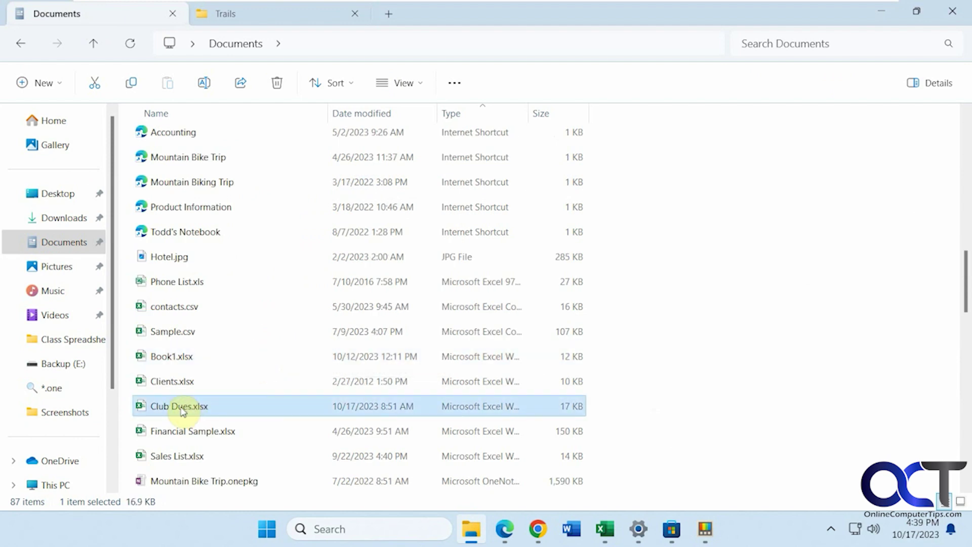
{"action": "right_click", "coordinate": [183, 412]}
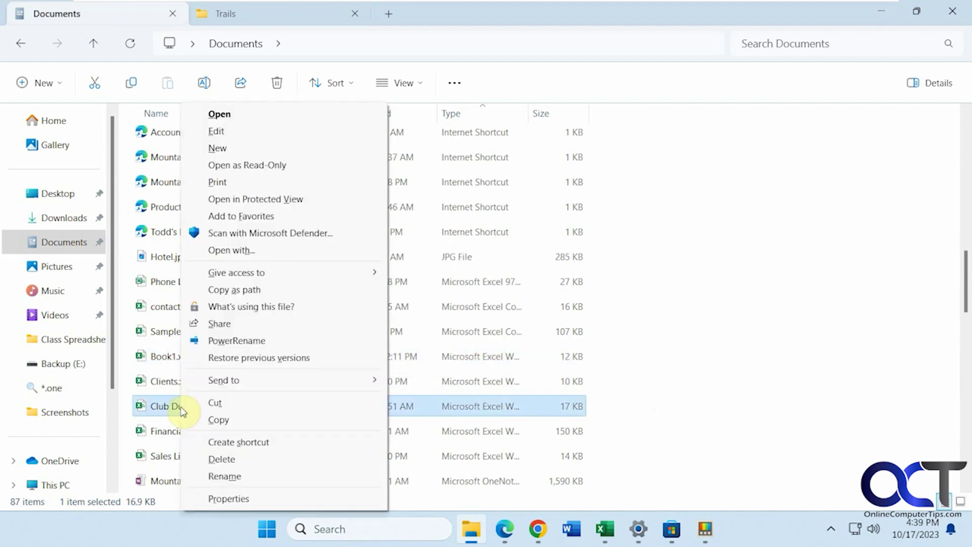
{"action": "left_click", "coordinate": [244, 310]}
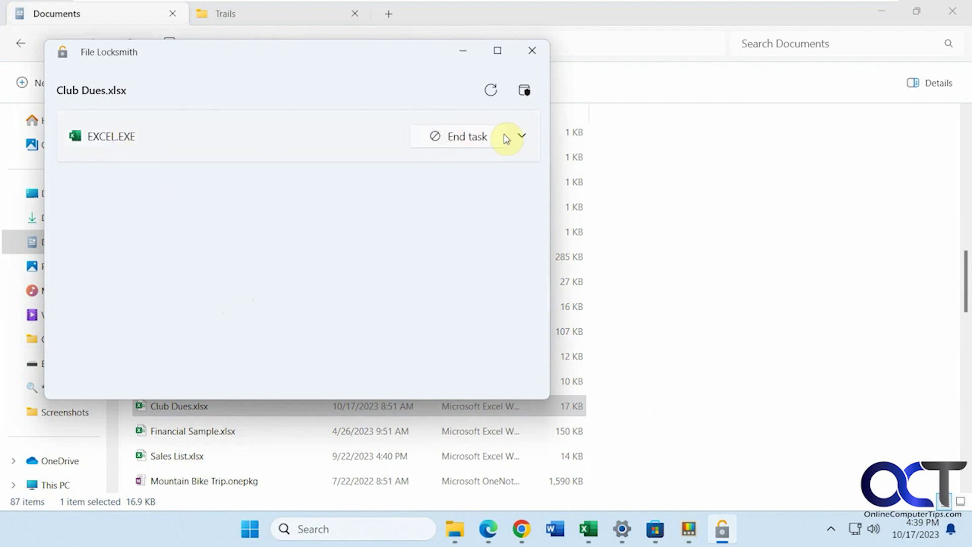
{"action": "left_click", "coordinate": [521, 139]}
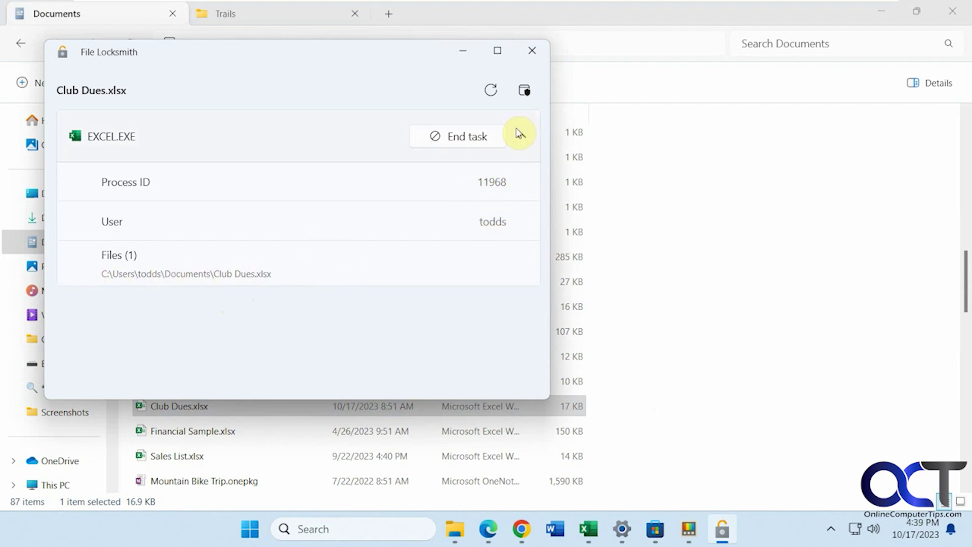
{"action": "left_click", "coordinate": [532, 51]}
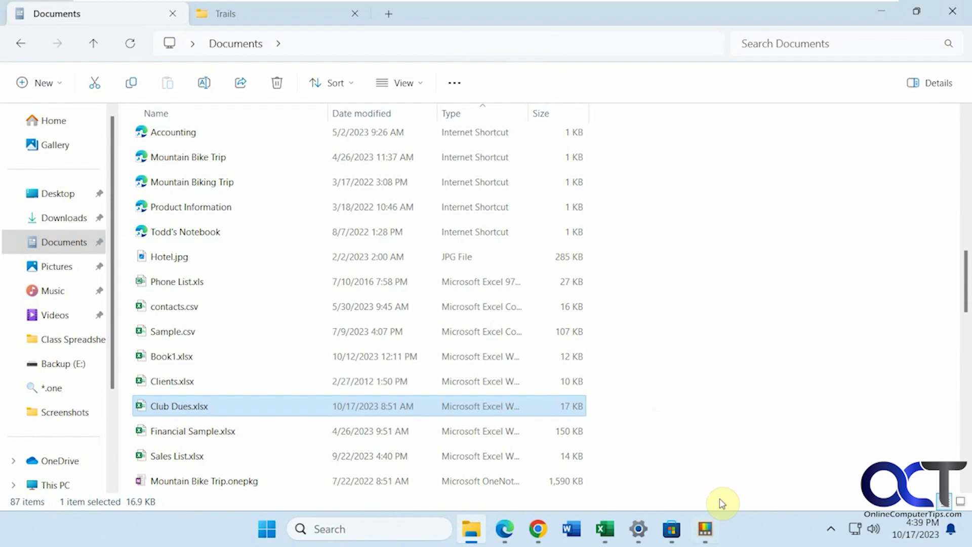
Reopen PowerToys, scroll through File Explorer add-ons, then go to Hosts File Editor
{"action": "left_click", "coordinate": [704, 528]}
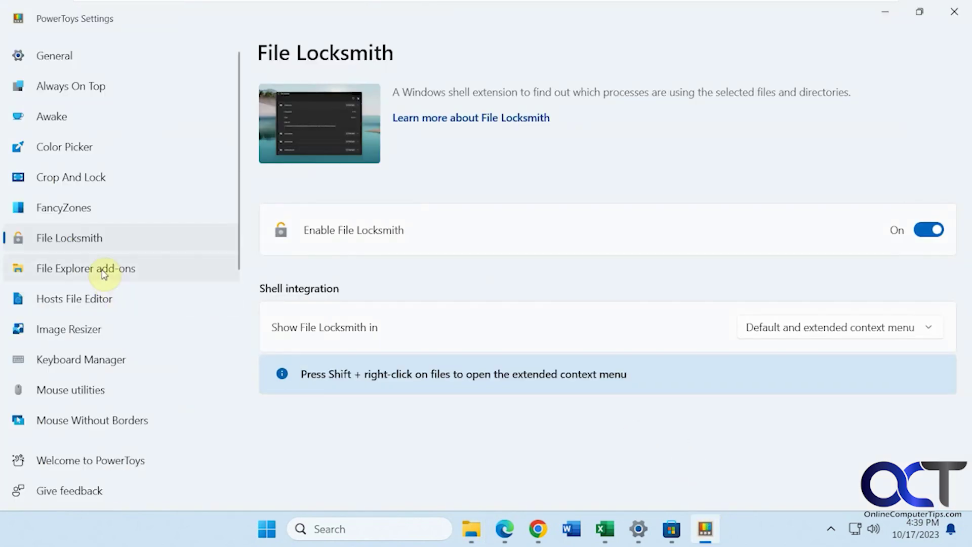
{"action": "left_click", "coordinate": [103, 270]}
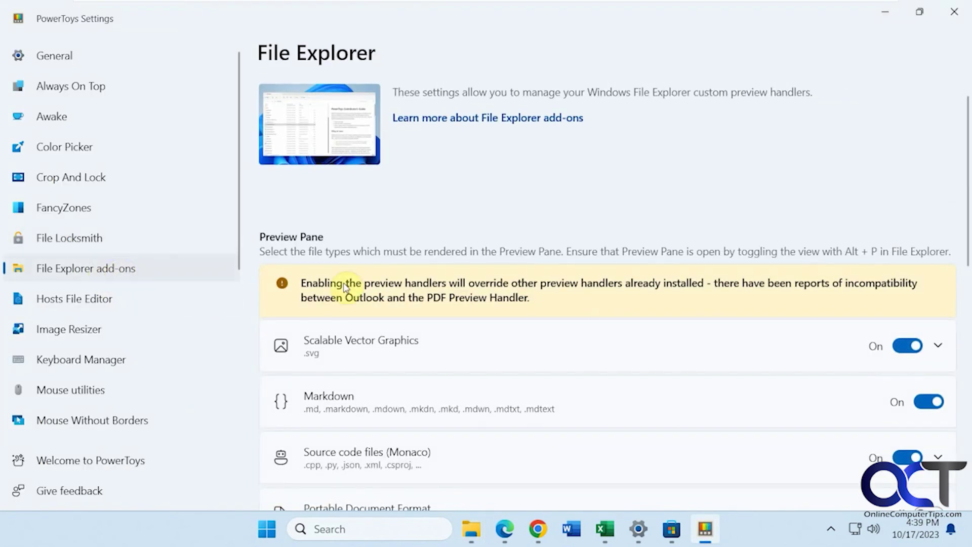
{"action": "scroll", "coordinate": [490, 232], "scroll_direction": "down", "scroll_amount": 8}
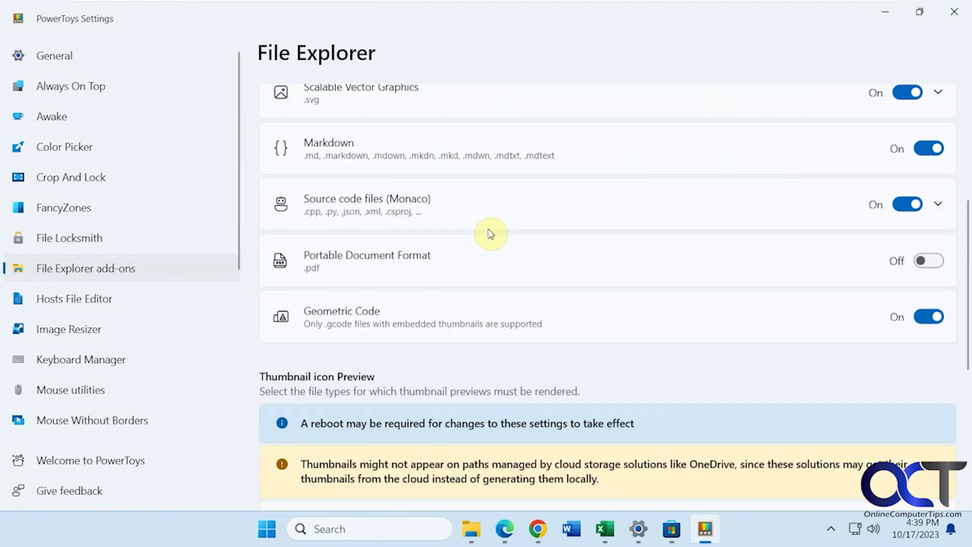
{"action": "scroll", "coordinate": [488, 231], "scroll_direction": "up", "scroll_amount": 8}
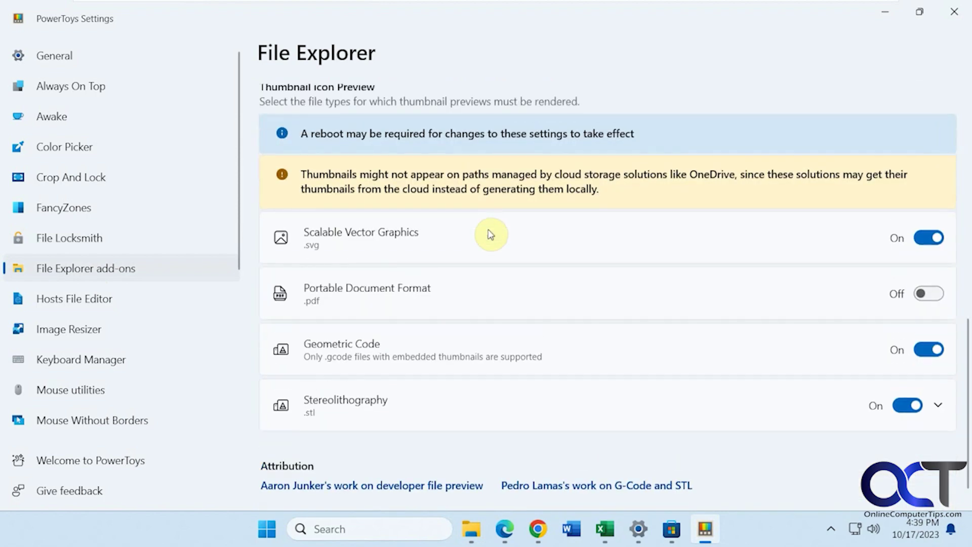
{"action": "left_click", "coordinate": [123, 302]}
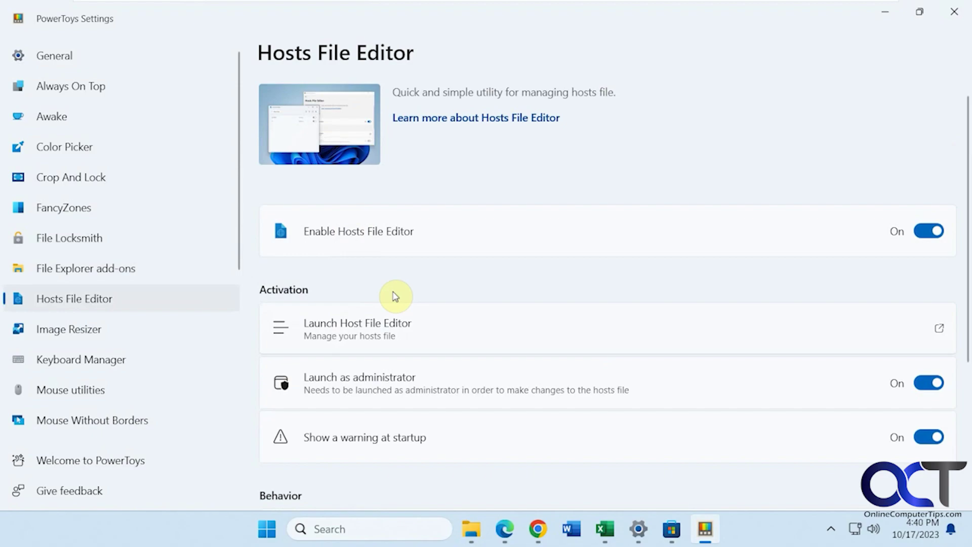
Run Hosts File Editor as administrator, view its two localhost entries, close it, then open Image Resizer
{"action": "left_click", "coordinate": [355, 329]}
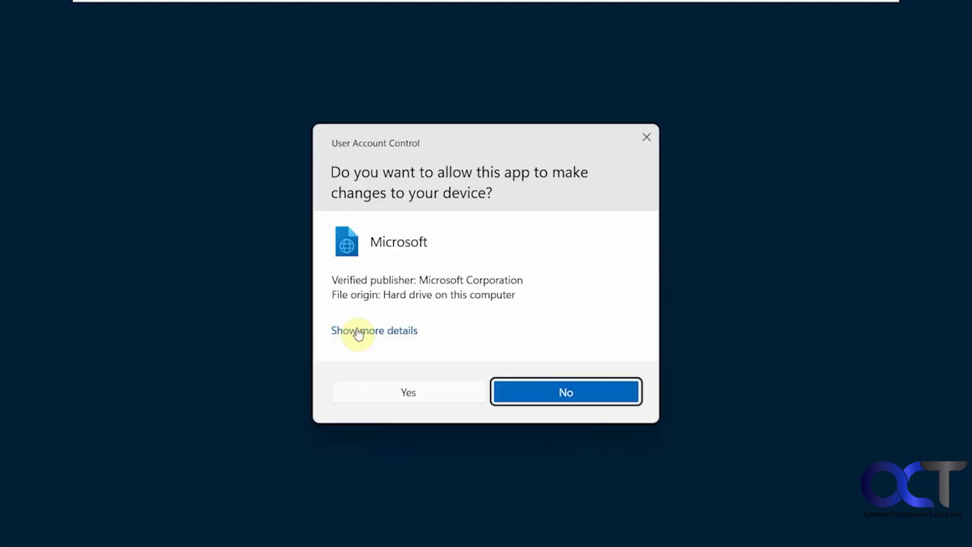
{"action": "left_click", "coordinate": [408, 393]}
{"action": "left_click", "coordinate": [881, 11]}
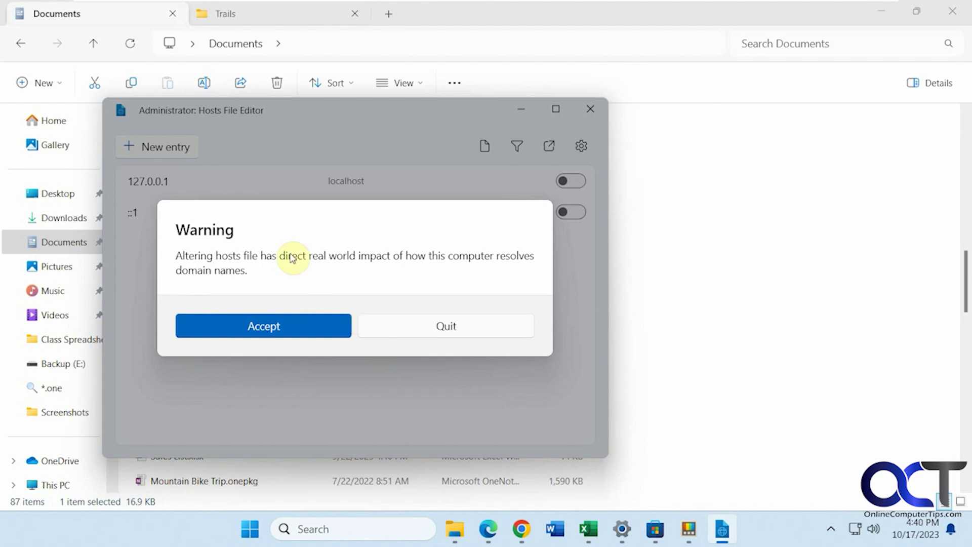
{"action": "left_click", "coordinate": [290, 328]}
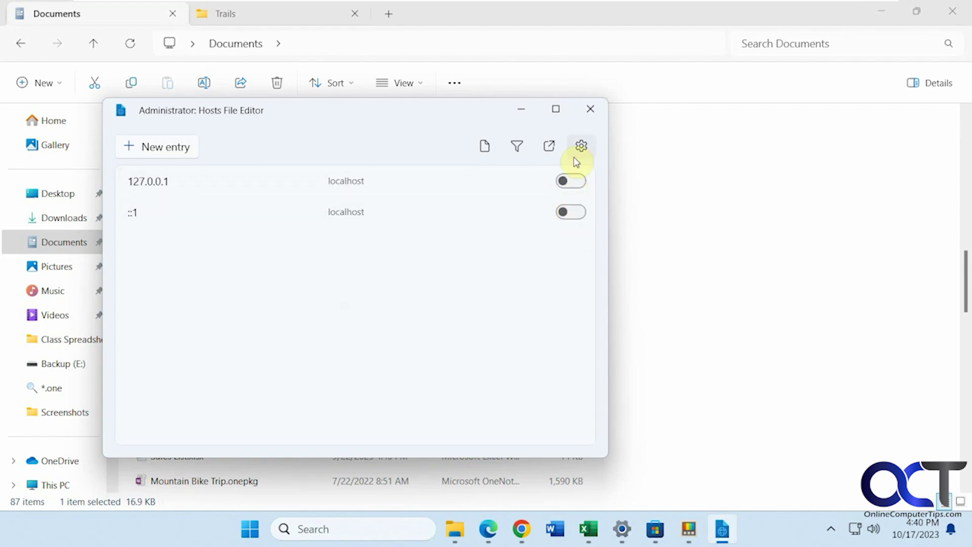
{"action": "left_click", "coordinate": [594, 109]}
{"action": "left_click", "coordinate": [705, 528]}
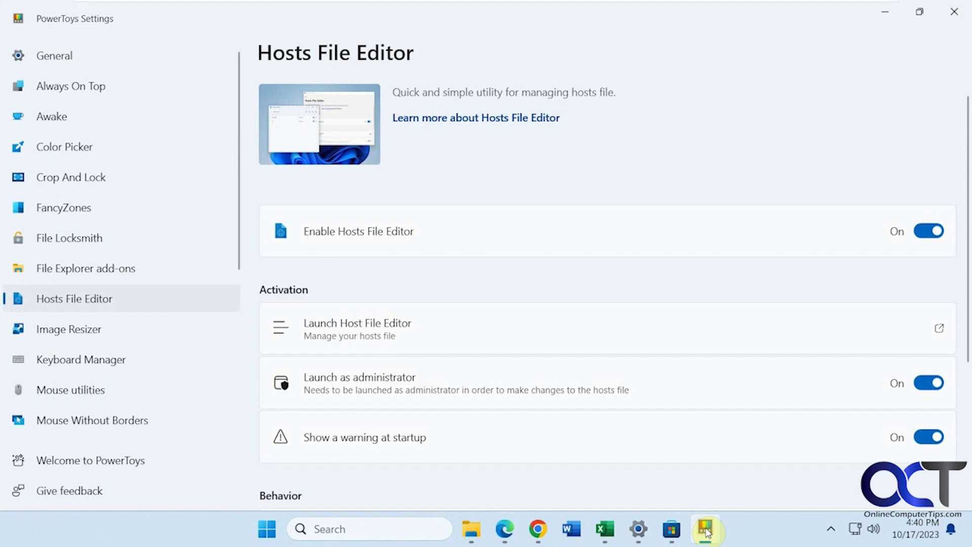
{"action": "left_click", "coordinate": [97, 334]}
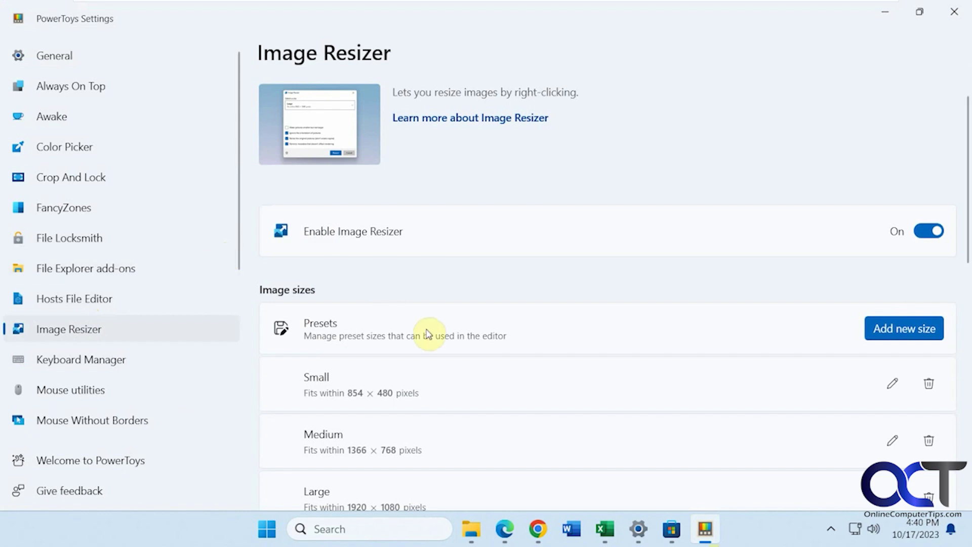
Scroll through the Image Resizer presets and encoding options, then back up to the top
{"action": "scroll", "coordinate": [439, 318], "scroll_direction": "down", "scroll_amount": 2}
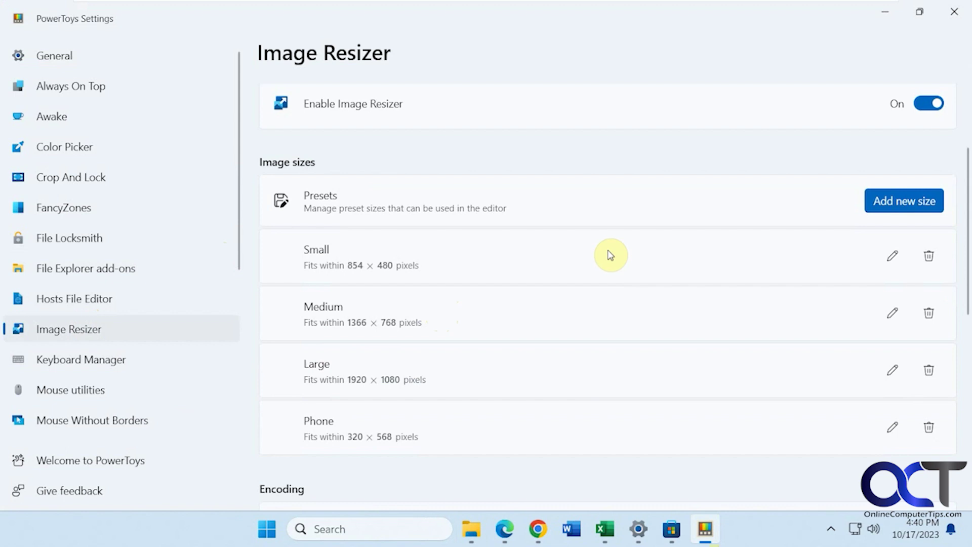
{"action": "scroll", "coordinate": [809, 232], "scroll_direction": "down", "scroll_amount": 1}
{"action": "scroll", "coordinate": [808, 232], "scroll_direction": "down", "scroll_amount": 3}
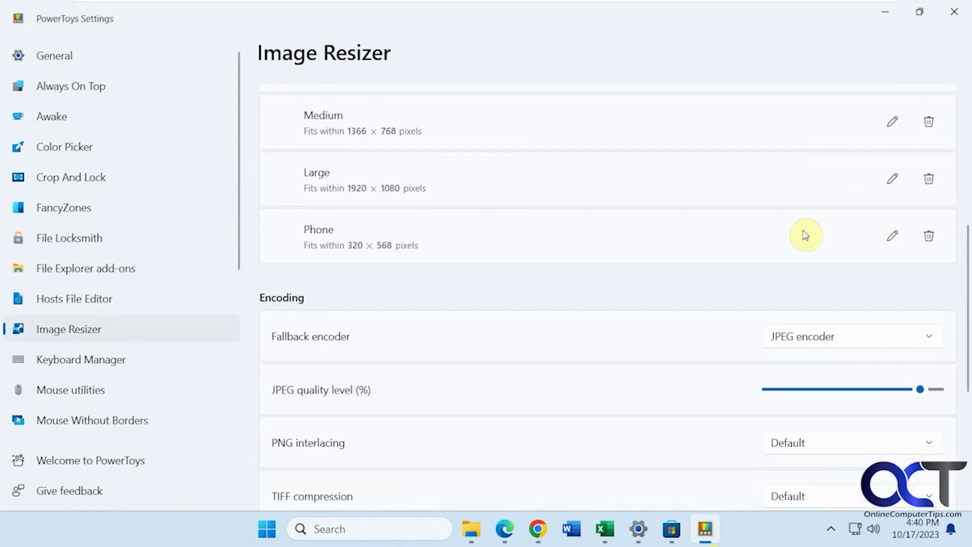
{"action": "scroll", "coordinate": [803, 235], "scroll_direction": "down", "scroll_amount": 3}
{"action": "scroll", "coordinate": [802, 235], "scroll_direction": "up", "scroll_amount": 9}
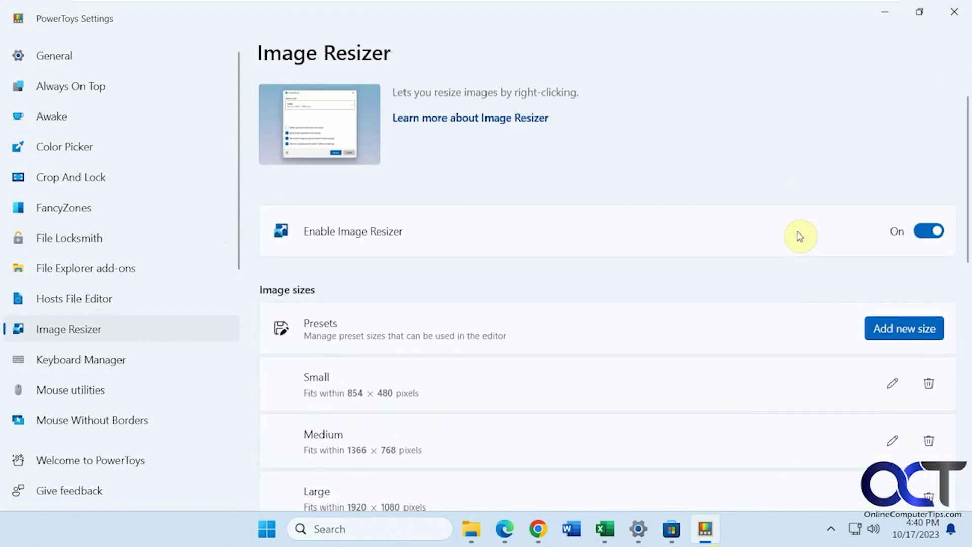
Minimize PowerToys, open the Trails folder in File Explorer, and switch it to Details view
{"action": "left_click", "coordinate": [472, 528]}
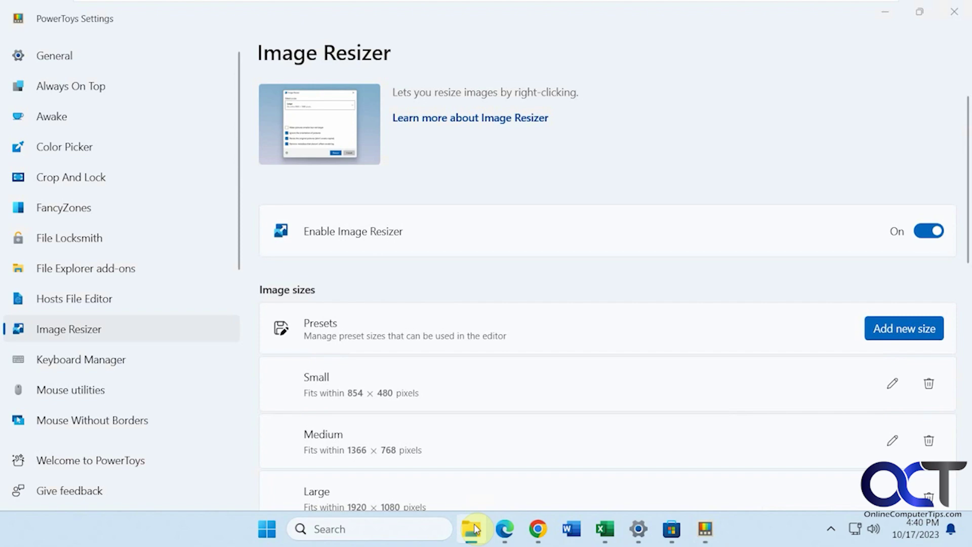
{"action": "left_click", "coordinate": [883, 11]}
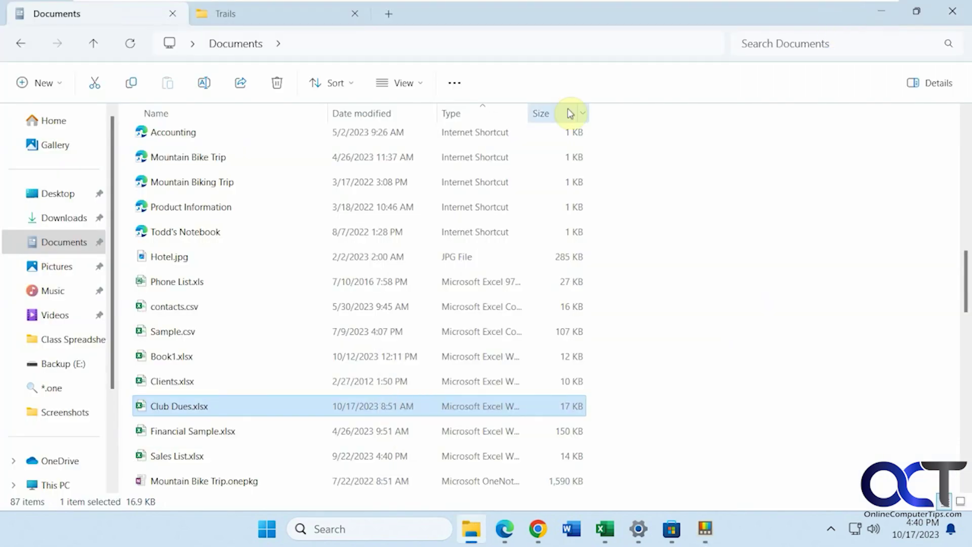
{"action": "left_click", "coordinate": [249, 15]}
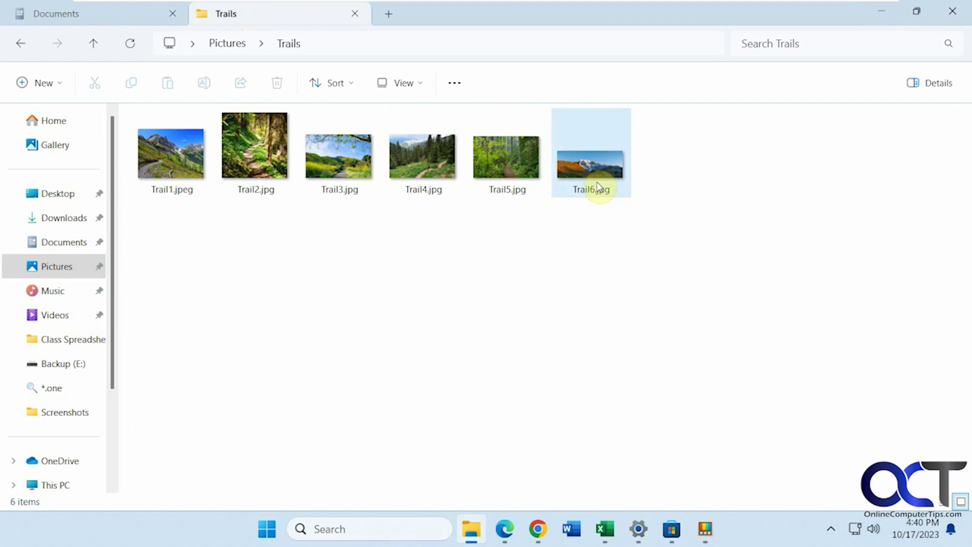
{"action": "left_click", "coordinate": [411, 84]}
{"action": "left_click", "coordinate": [398, 239]}
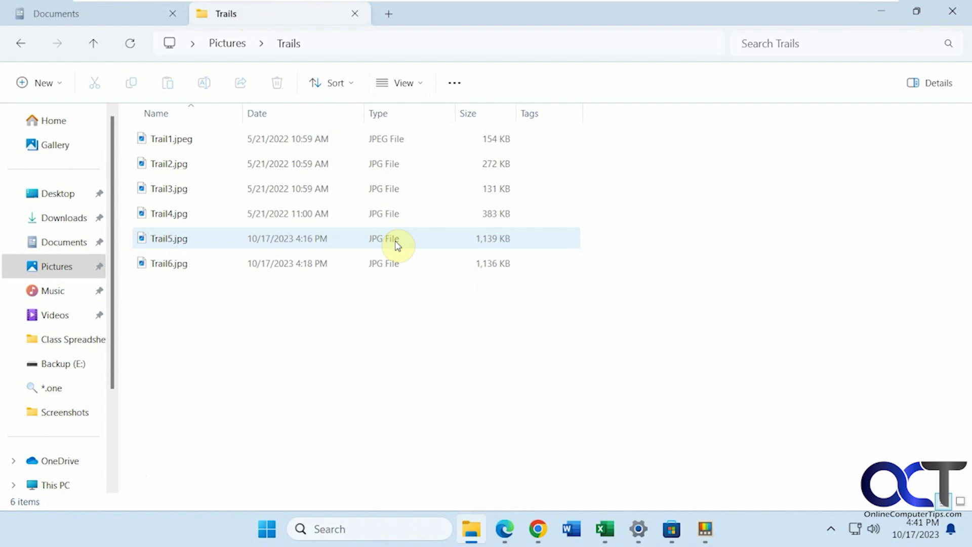
Bring up Resize pictures for Trail6.jpg from its full context menu
{"action": "left_click", "coordinate": [185, 270]}
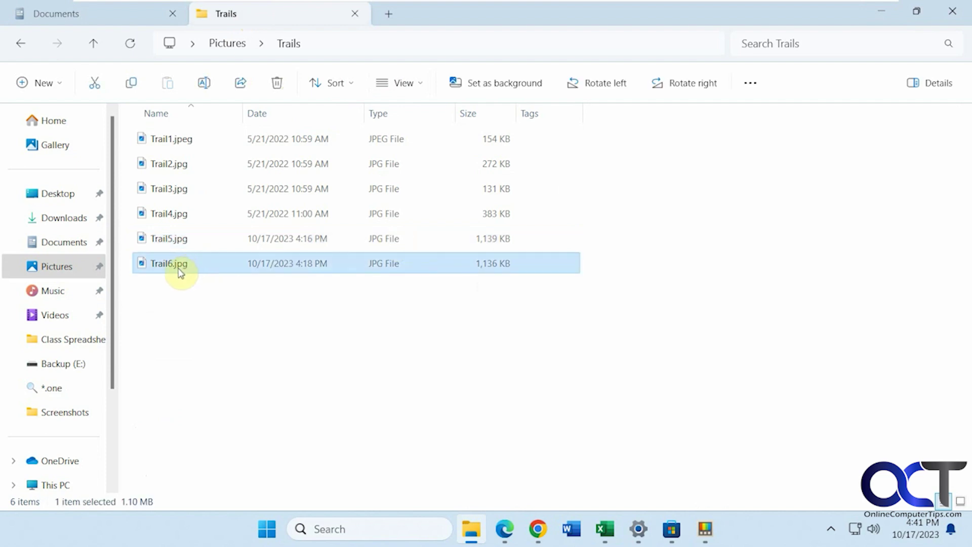
{"action": "mouse_move", "coordinate": [175, 270]}
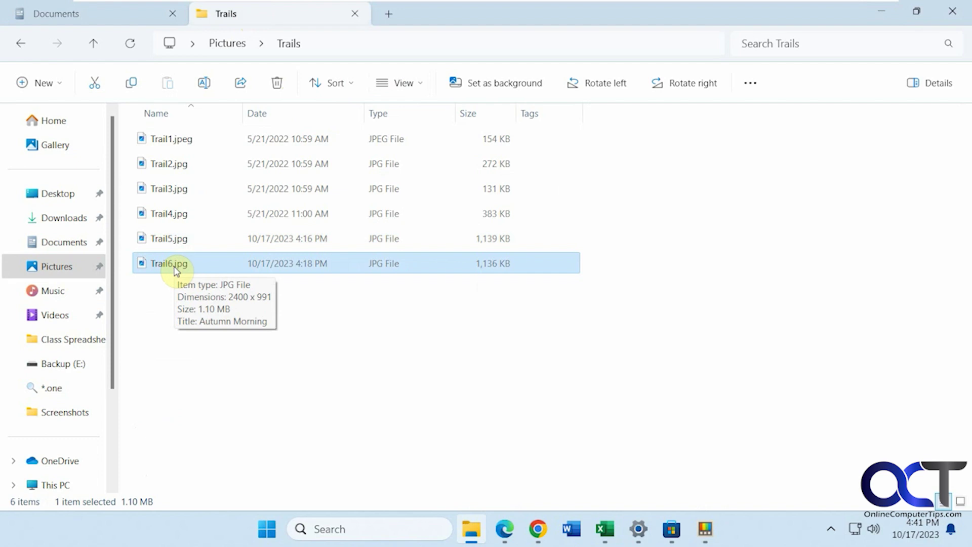
{"action": "right_click", "coordinate": [176, 271]}
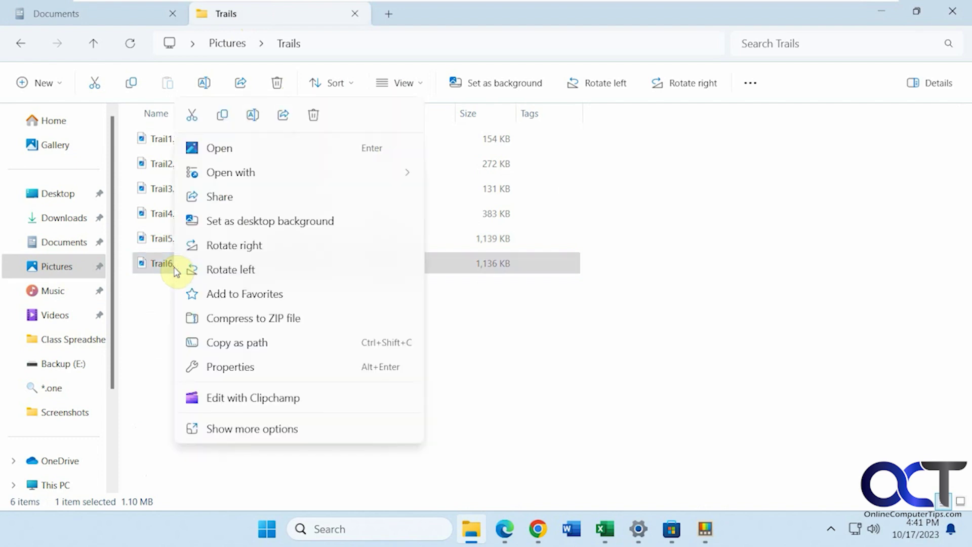
{"action": "left_click", "coordinate": [260, 435]}
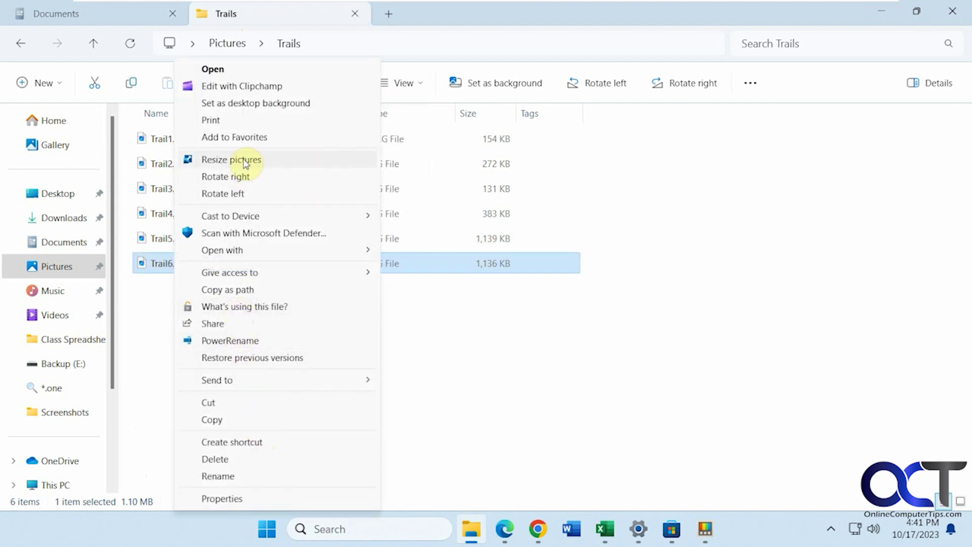
{"action": "left_click", "coordinate": [527, 364]}
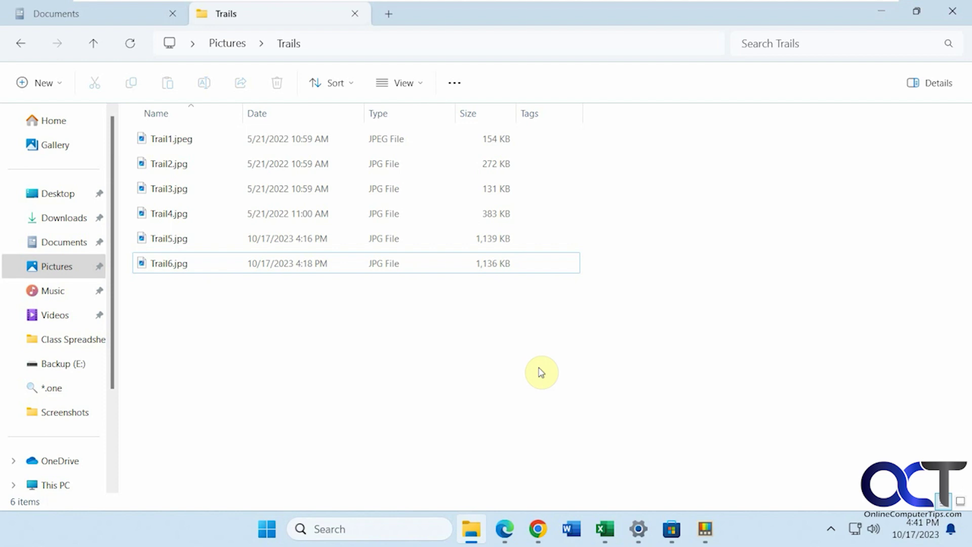
{"action": "right_click", "coordinate": [174, 267], "text": "shift"}
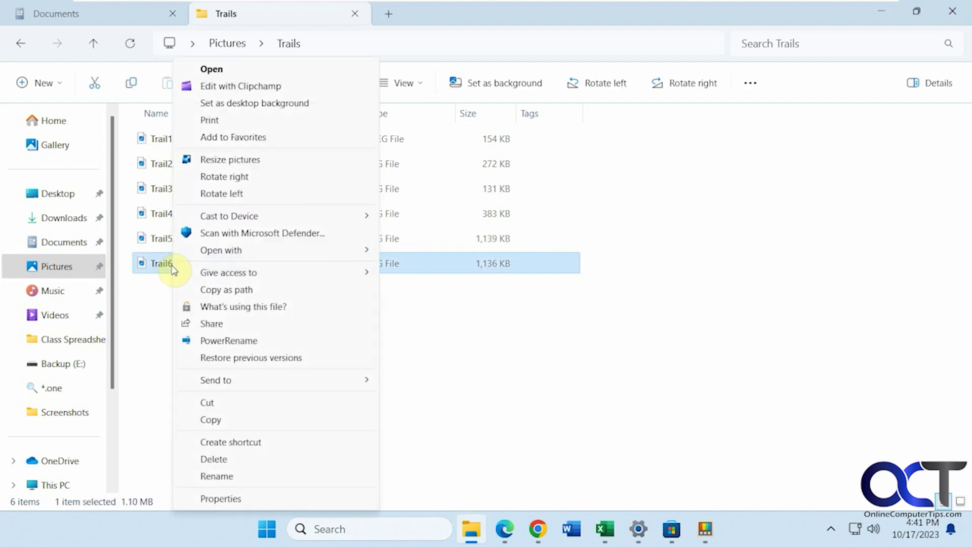
{"action": "left_click", "coordinate": [163, 265]}
{"action": "right_click", "coordinate": [162, 266]}
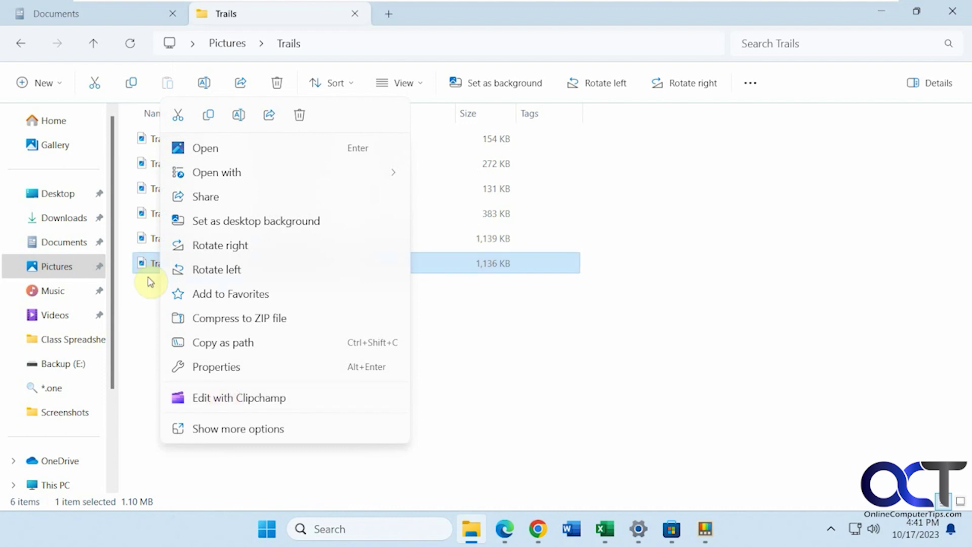
{"action": "left_click", "coordinate": [156, 264]}
{"action": "right_click", "coordinate": [158, 265], "text": "shift"}
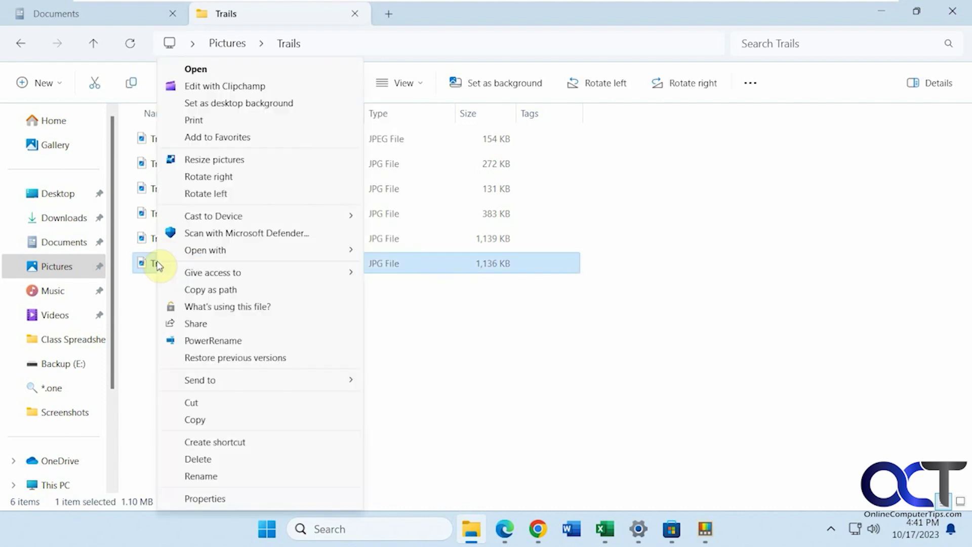
{"action": "left_click", "coordinate": [225, 160]}
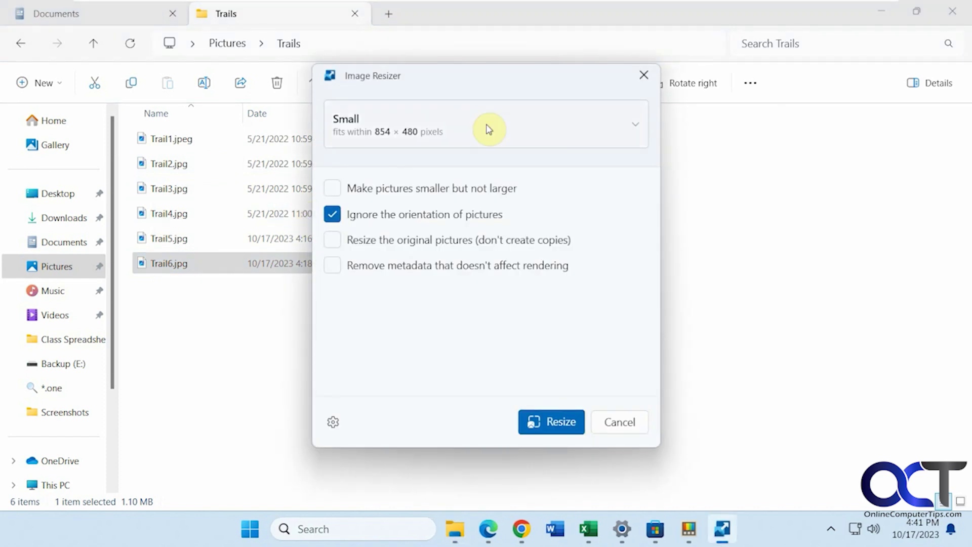
Resize Trail6.jpg to the Small preset as a separate copy, leaving the original unchanged
{"action": "left_click", "coordinate": [489, 127]}
{"action": "left_click", "coordinate": [490, 128]}
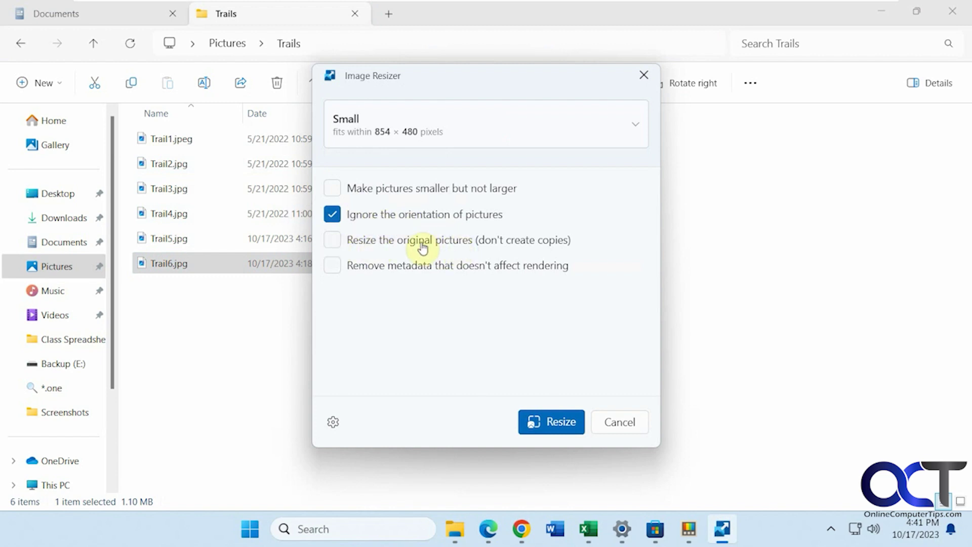
{"action": "left_click", "coordinate": [335, 241]}
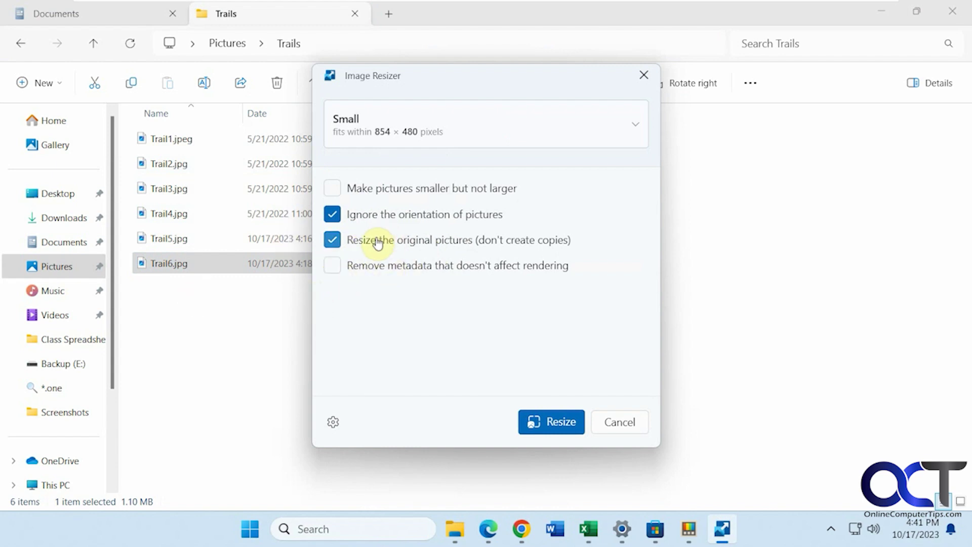
{"action": "left_click", "coordinate": [334, 244]}
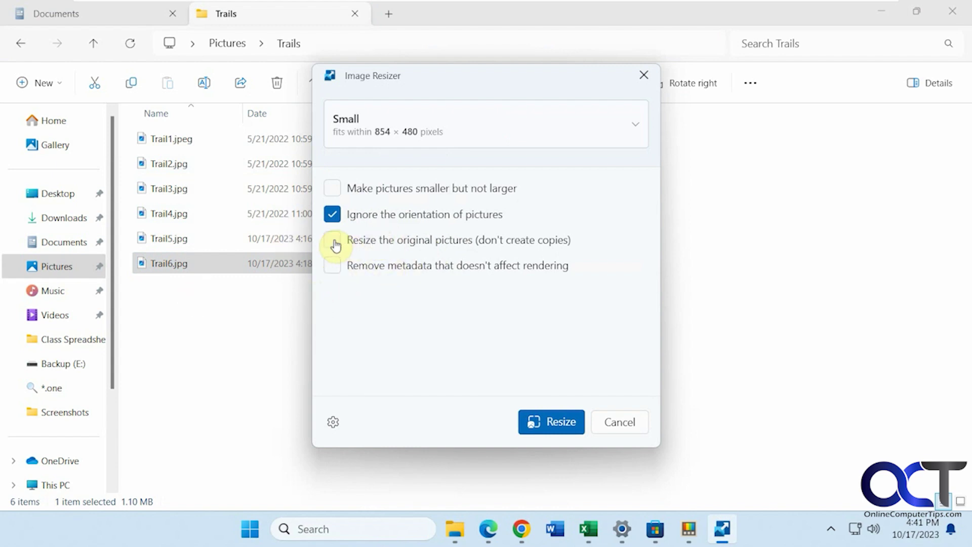
{"action": "left_click", "coordinate": [553, 423]}
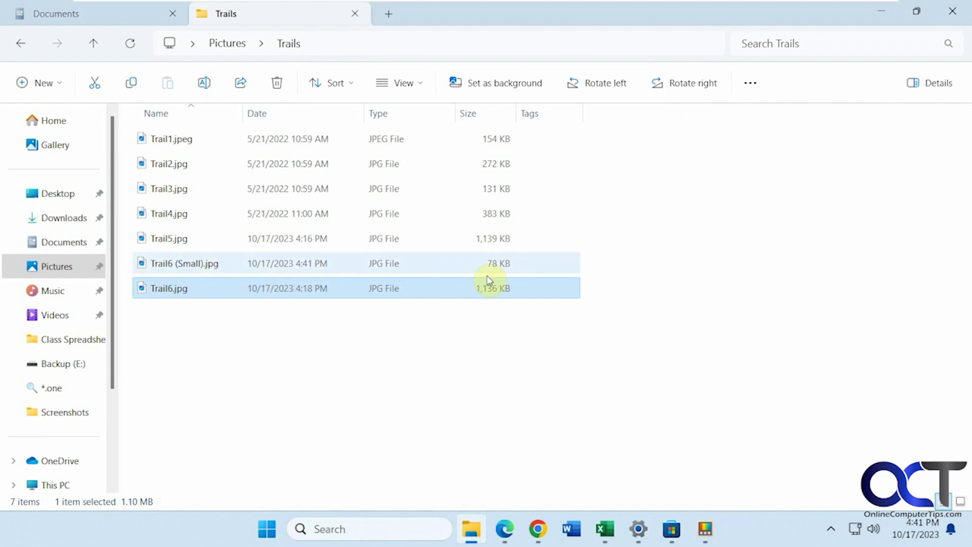
View Trail6.jpg and Trail6 (Small).jpg in Photos to compare them, then close the viewer
{"action": "double_click", "coordinate": [221, 293]}
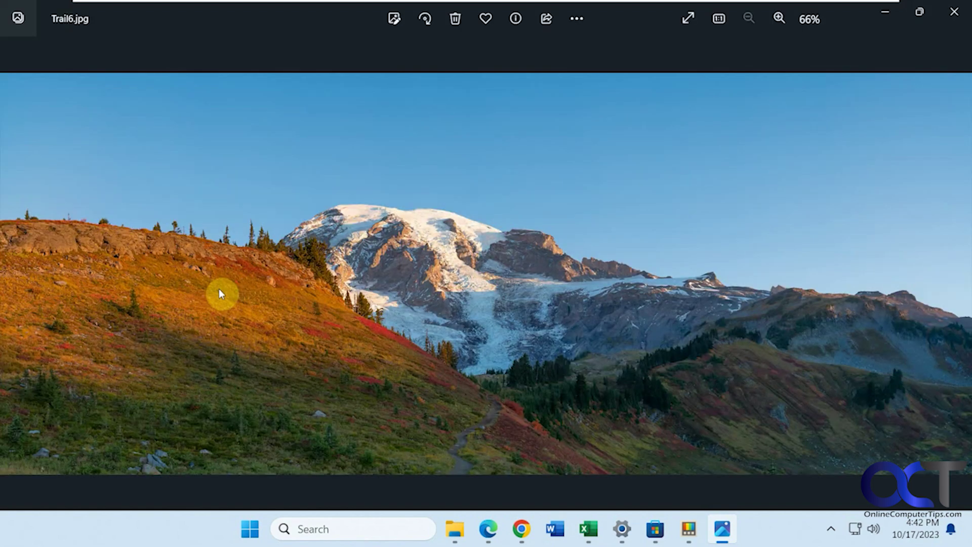
{"action": "left_click", "coordinate": [889, 10]}
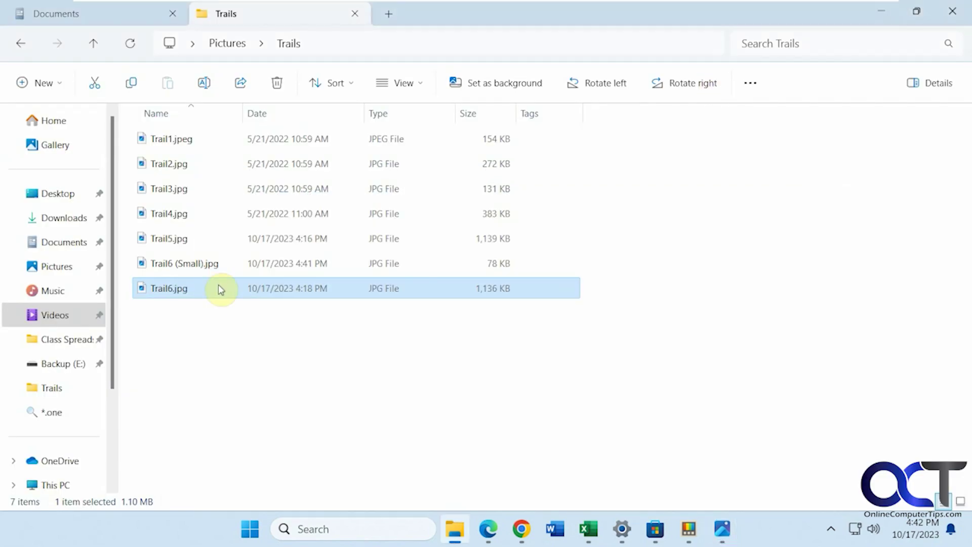
{"action": "double_click", "coordinate": [182, 269]}
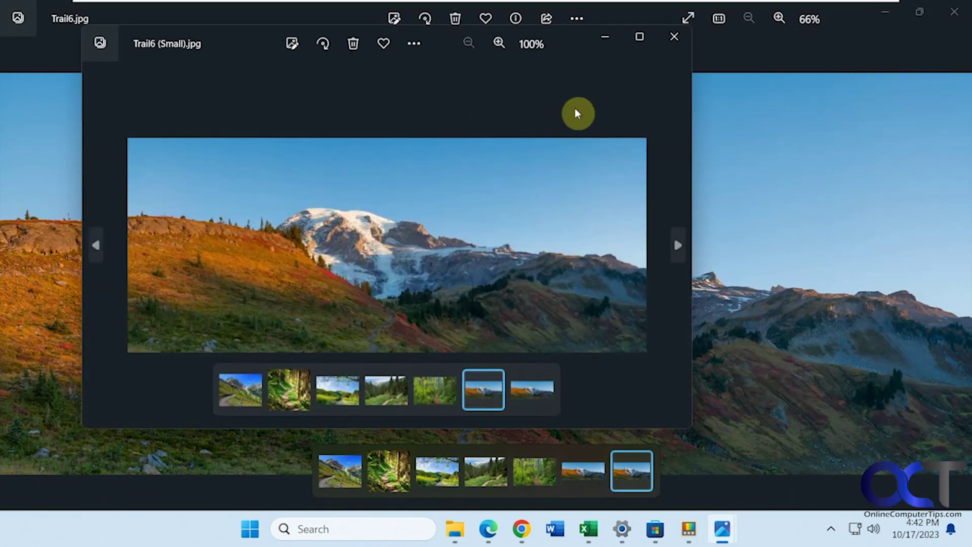
{"action": "left_click", "coordinate": [637, 38]}
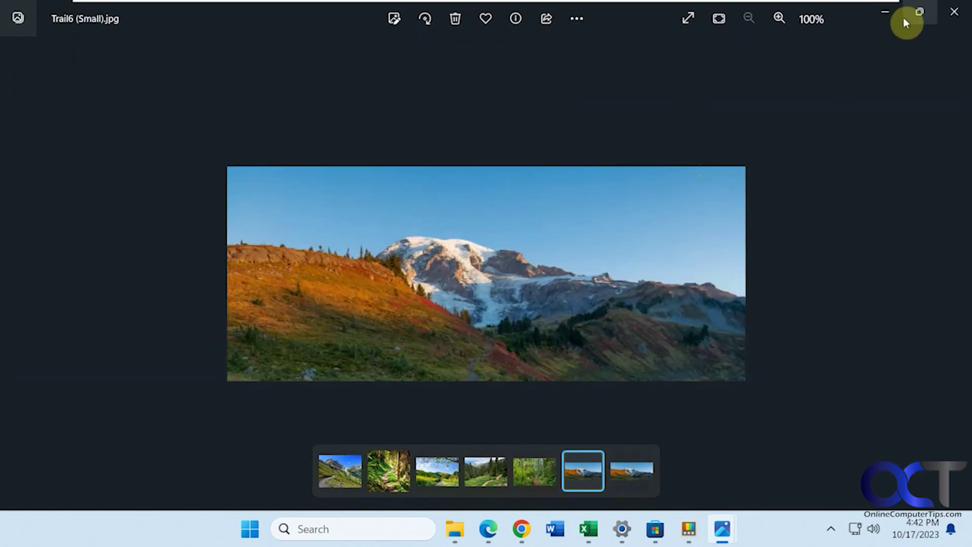
{"action": "key", "text": "Right"}
{"action": "left_click", "coordinate": [953, 11]}
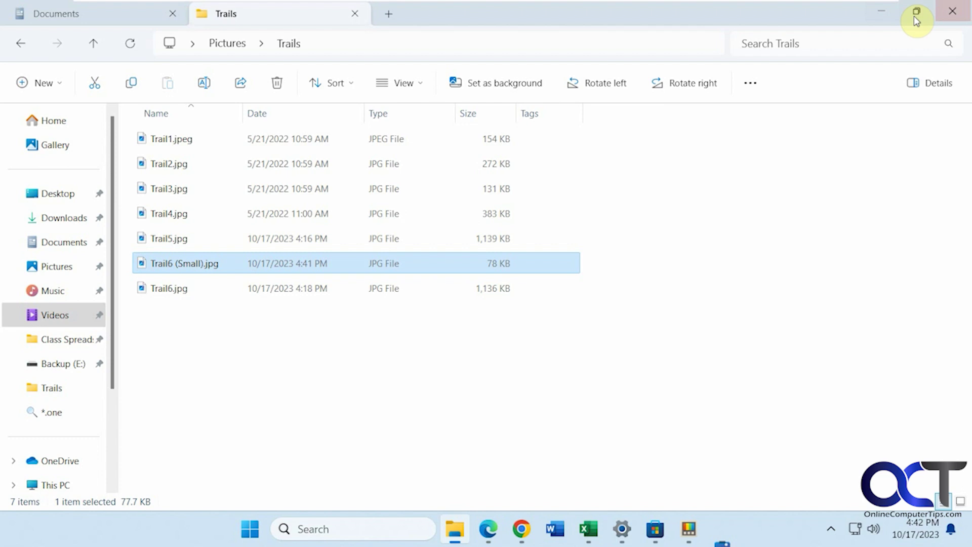
Check the size presets for Trail6 (Small).jpg, cancel the resize, and return to PowerToys
{"action": "right_click", "coordinate": [184, 265]}
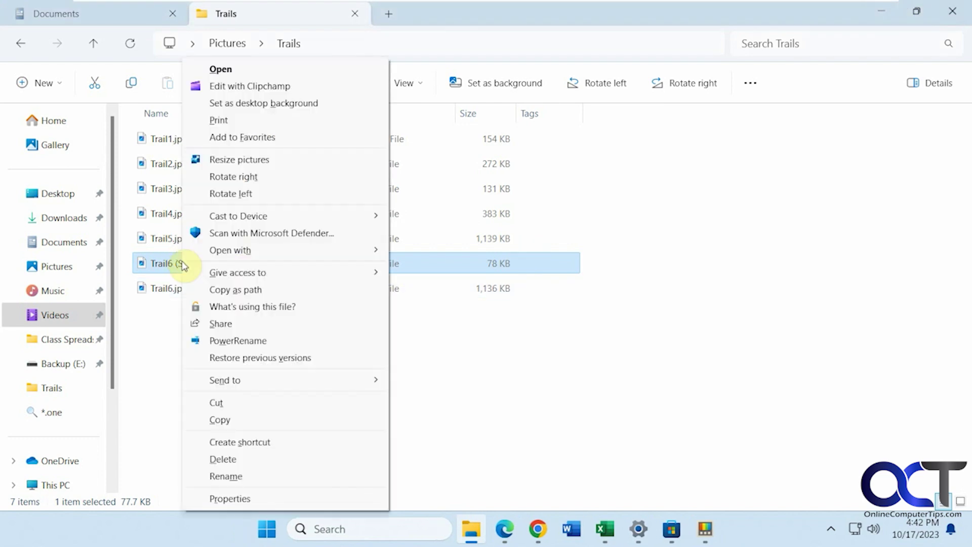
{"action": "left_click", "coordinate": [238, 160]}
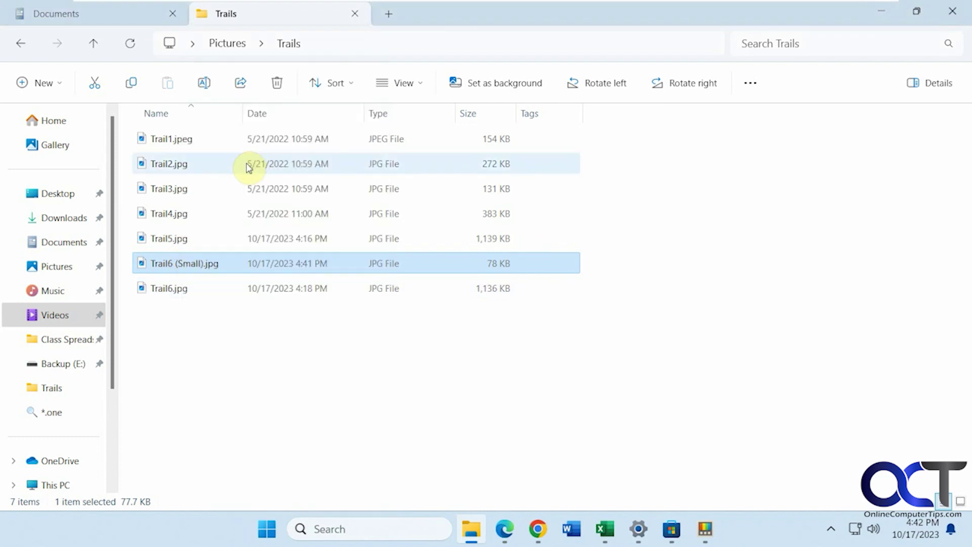
{"action": "left_click", "coordinate": [447, 135]}
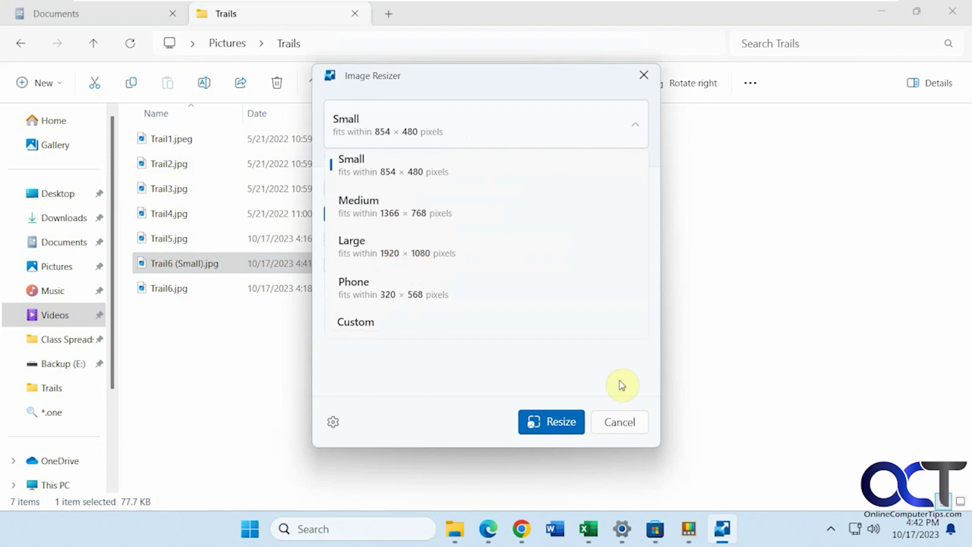
{"action": "left_click", "coordinate": [624, 422]}
{"action": "left_click", "coordinate": [623, 422]}
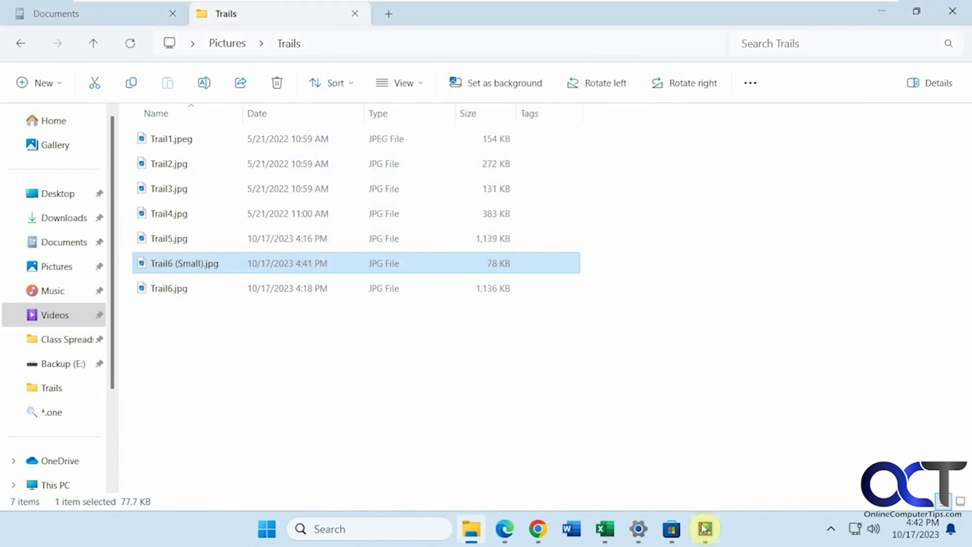
{"action": "left_click", "coordinate": [704, 528]}
Go from Keyboard Manager to Mouse utilities and trigger the Find My Mouse spotlight with Ctrl
{"action": "left_click", "coordinate": [117, 363]}
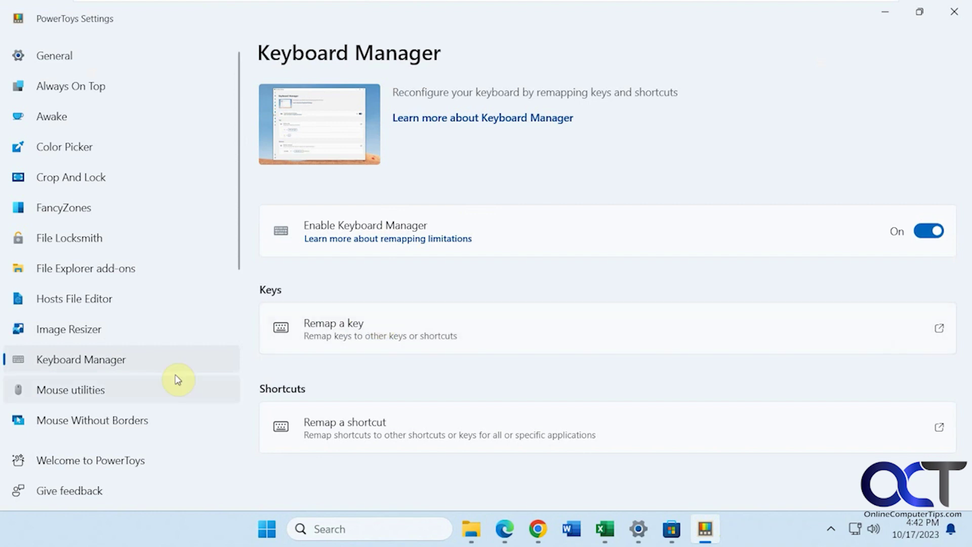
{"action": "left_click", "coordinate": [105, 390]}
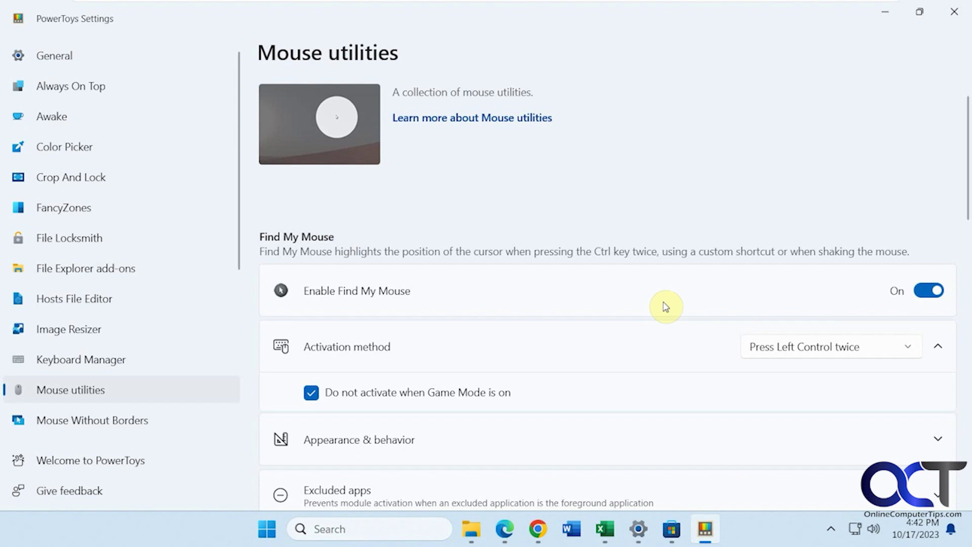
{"action": "key", "text": "ctrl"}
{"action": "key", "text": "ctrl"}
{"action": "scroll", "coordinate": [586, 230], "scroll_direction": "down", "scroll_amount": 8}
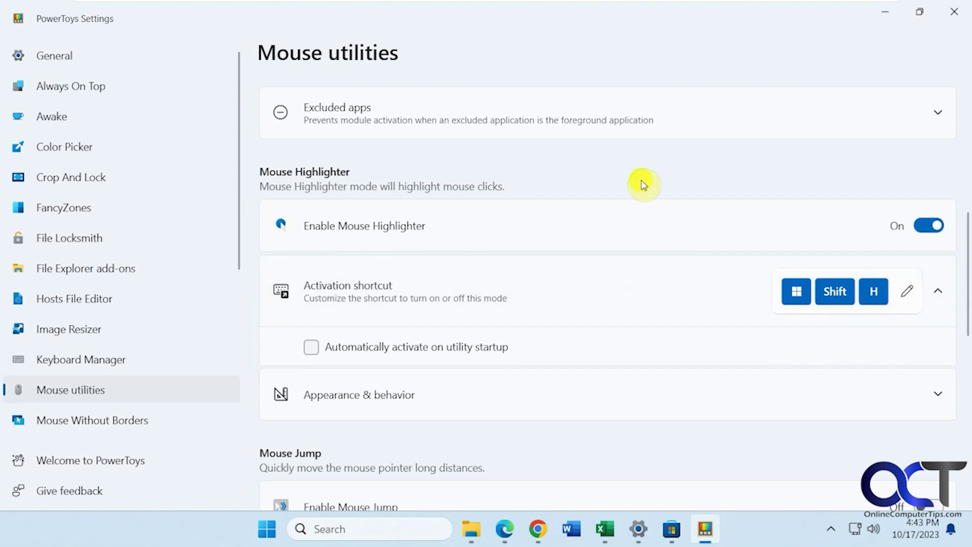
Glance at the Crop And Lock page, then open Mouse Without Borders via Mouse utilities
{"action": "left_click", "coordinate": [215, 186]}
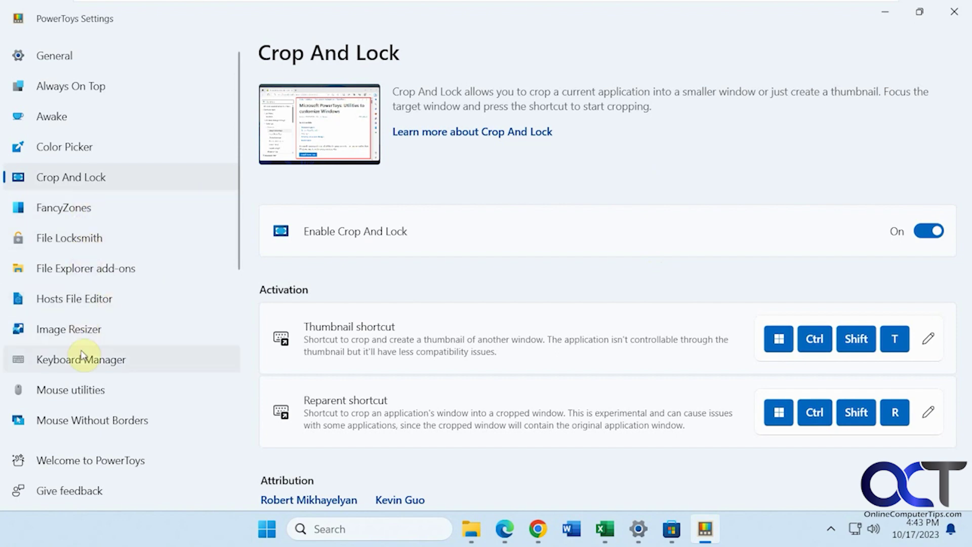
{"action": "left_click", "coordinate": [84, 394]}
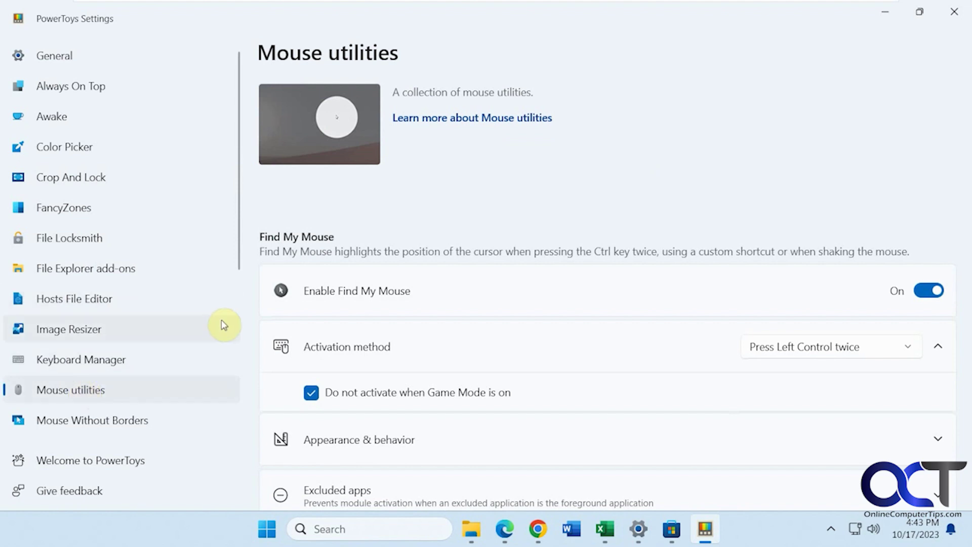
{"action": "left_click", "coordinate": [135, 426]}
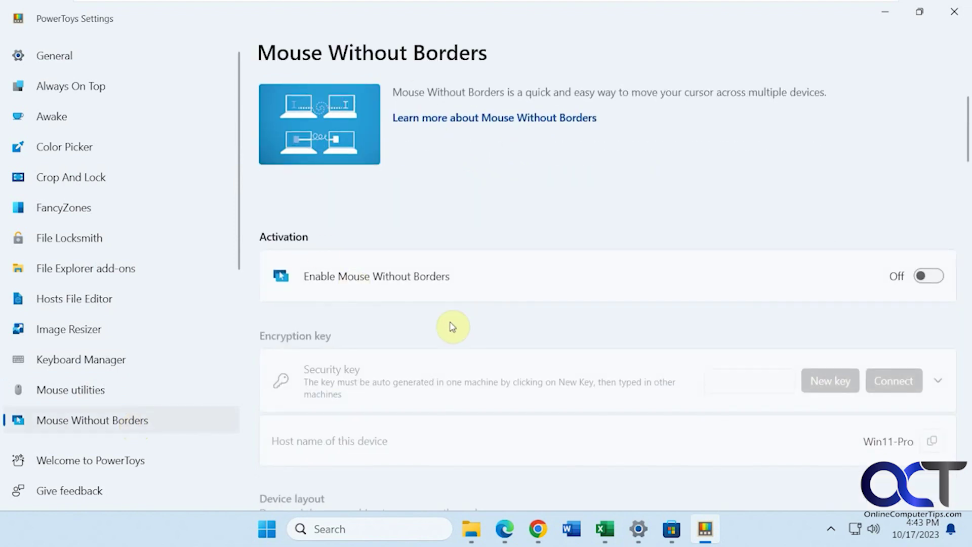
Review Paste As Plain Text (Win+Ctrl+Alt+V), then move on to the Peek page
{"action": "scroll", "coordinate": [582, 282], "scroll_direction": "down", "scroll_amount": 5}
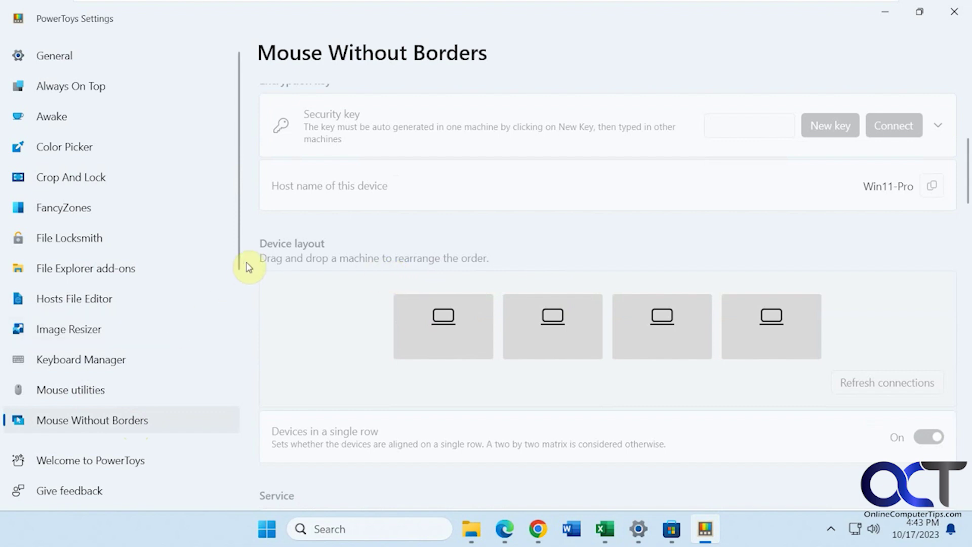
{"action": "scroll", "coordinate": [243, 265], "scroll_direction": "down", "scroll_amount": 3}
{"action": "scroll", "coordinate": [245, 296], "scroll_direction": "down", "scroll_amount": 3}
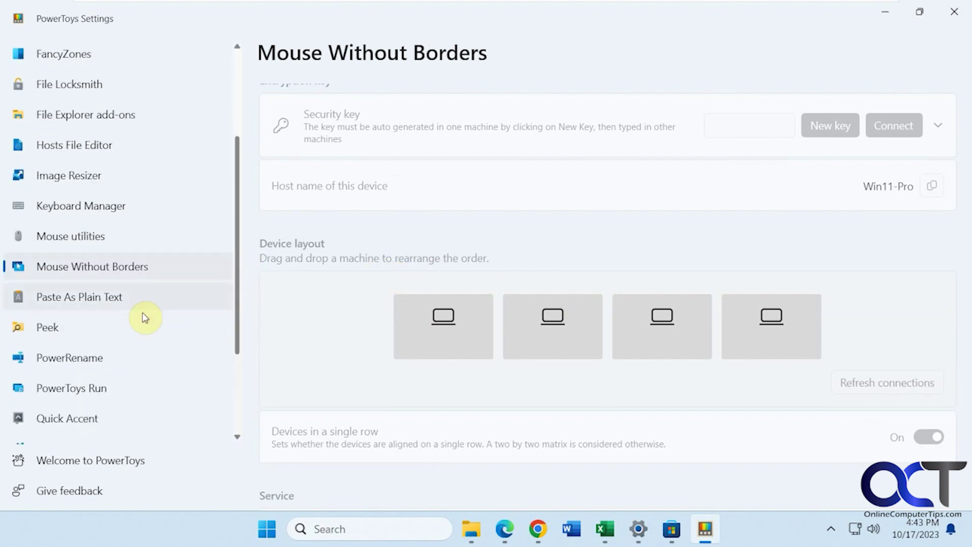
{"action": "left_click", "coordinate": [115, 300]}
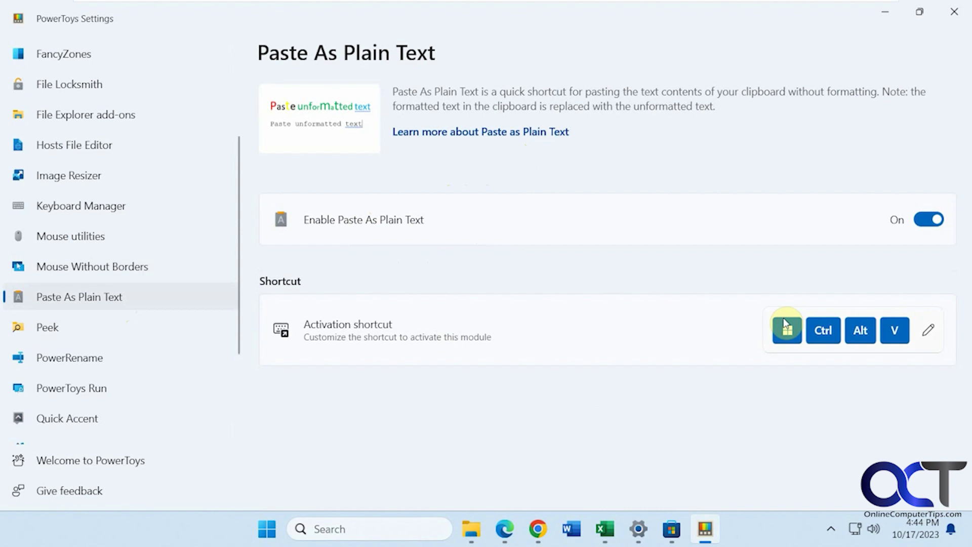
{"action": "left_click", "coordinate": [76, 328]}
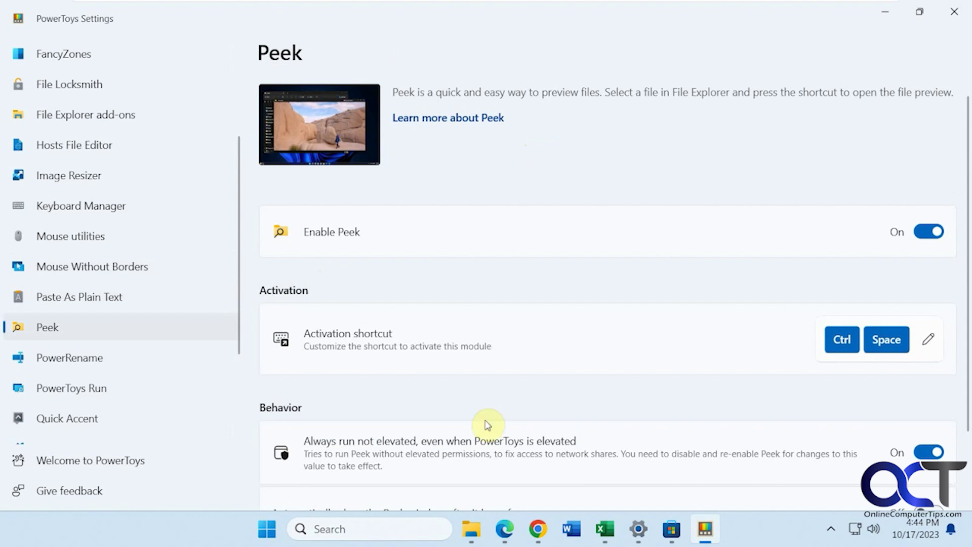
{"action": "left_click", "coordinate": [471, 528]}
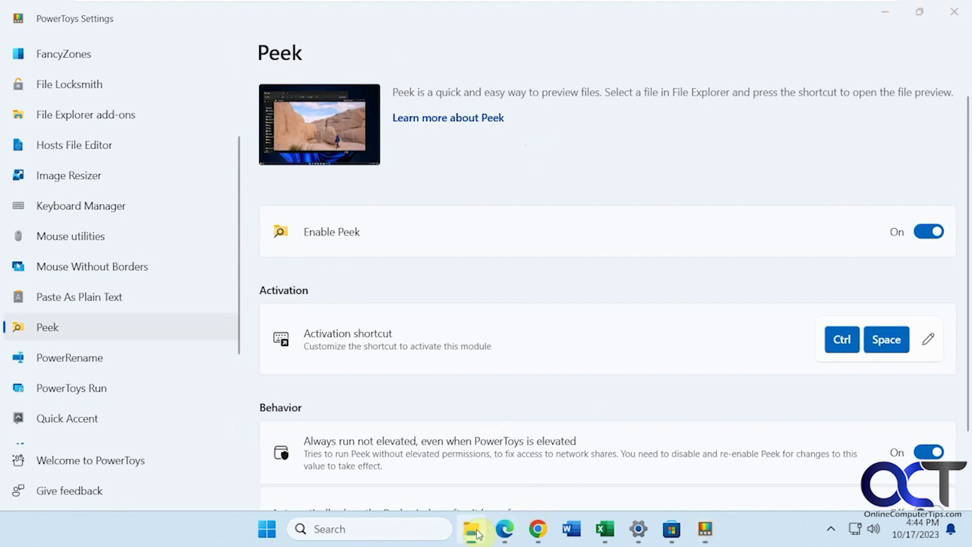
{"action": "left_click", "coordinate": [885, 11]}
{"action": "left_click", "coordinate": [129, 14]}
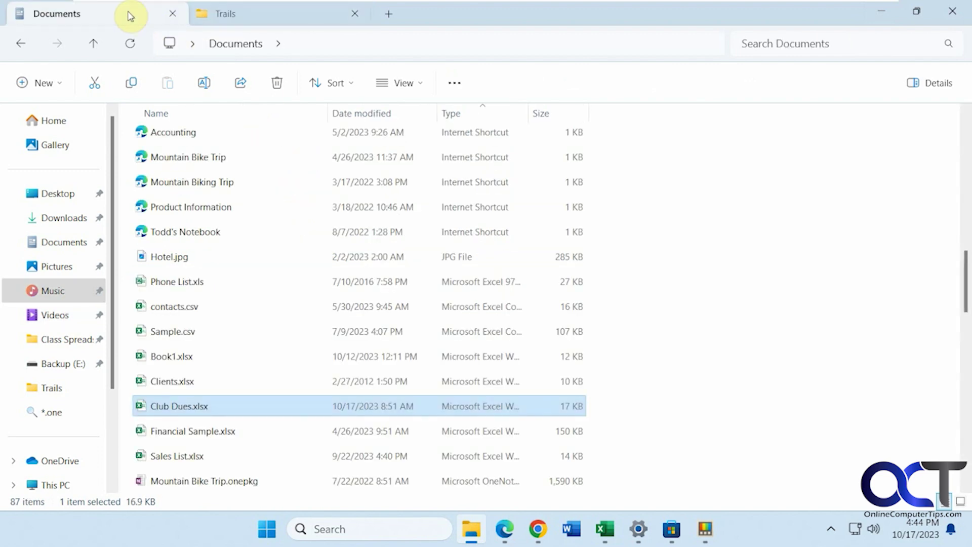
{"action": "scroll", "coordinate": [280, 347], "scroll_direction": "up", "scroll_amount": 4}
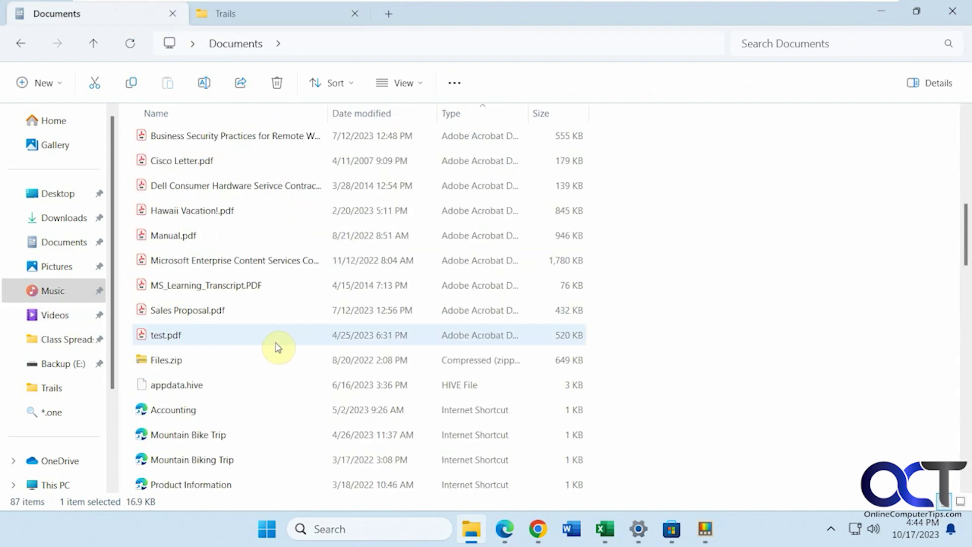
{"action": "left_click", "coordinate": [218, 313]}
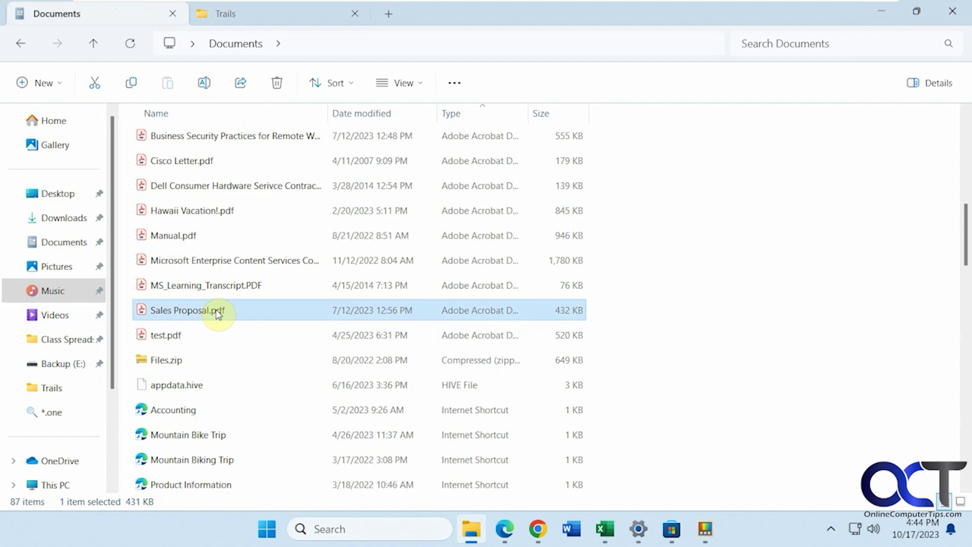
{"action": "left_click", "coordinate": [704, 529]}
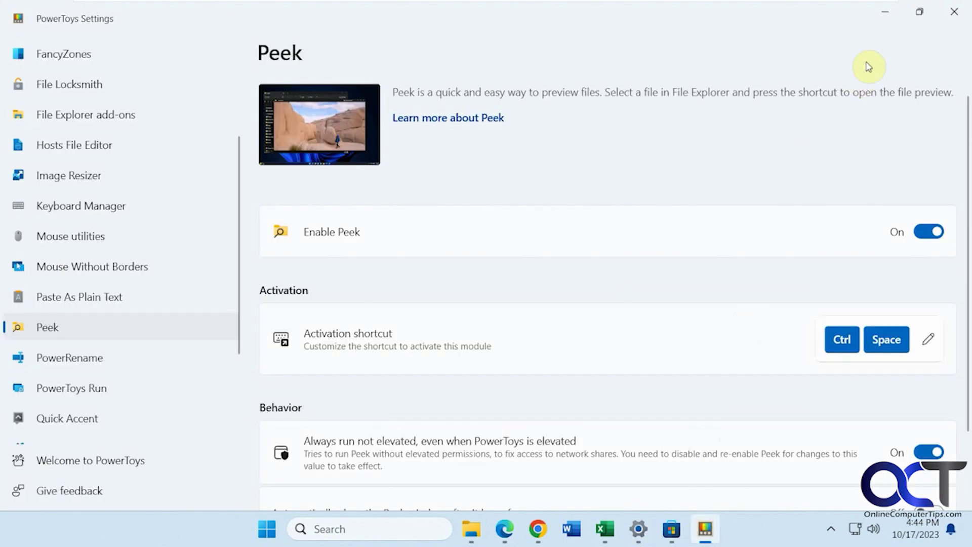
{"action": "left_click", "coordinate": [878, 20]}
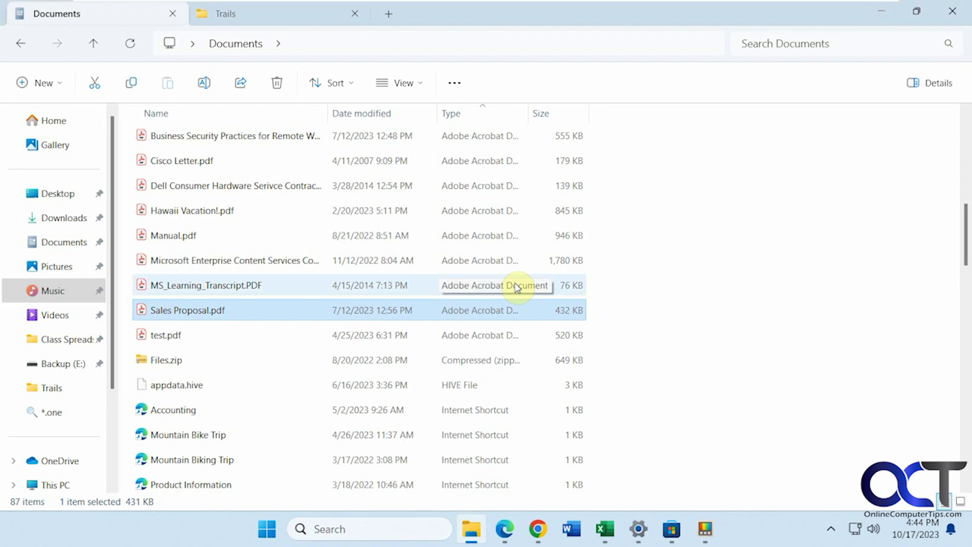
{"action": "key", "text": "ctrl+space"}
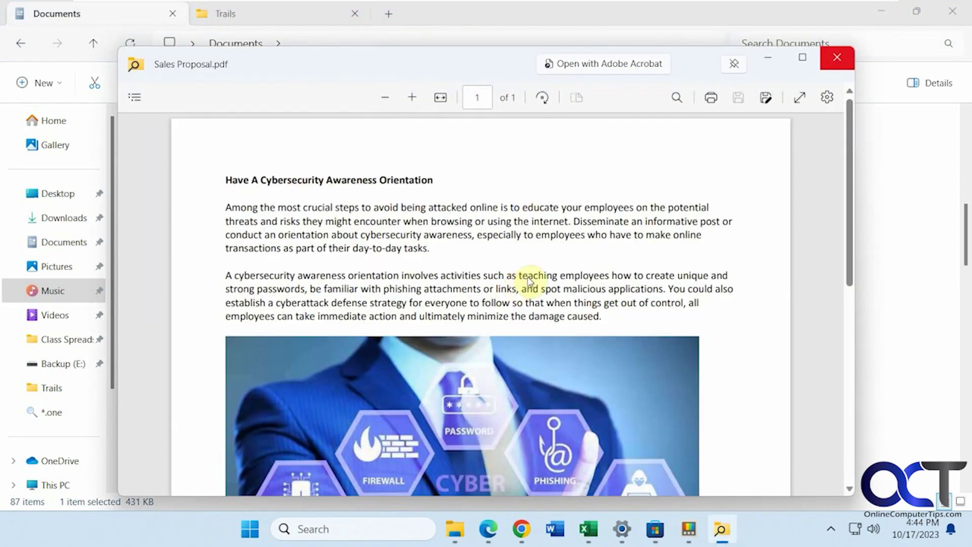
{"action": "scroll", "coordinate": [420, 227], "scroll_direction": "down", "scroll_amount": 3}
{"action": "scroll", "coordinate": [436, 293], "scroll_direction": "up", "scroll_amount": 3}
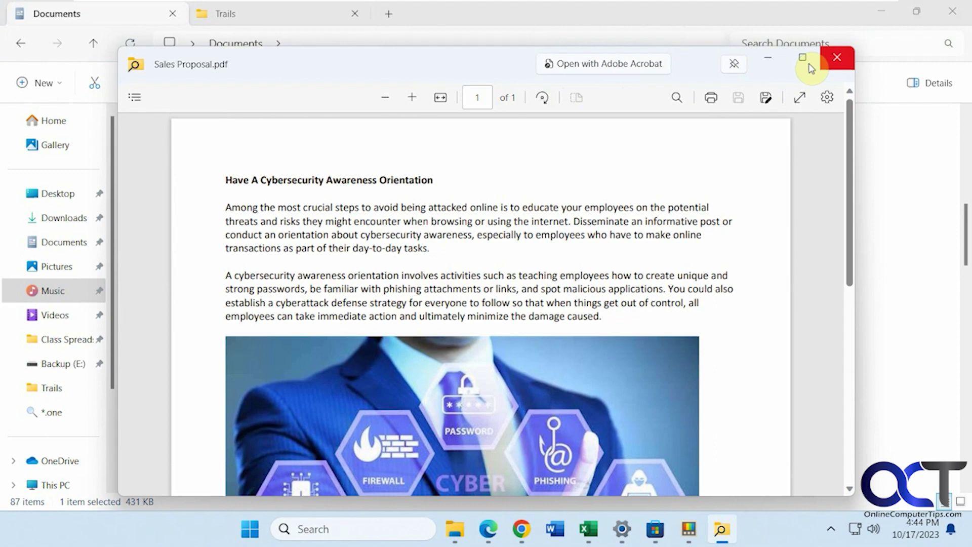
{"action": "left_click", "coordinate": [837, 58]}
{"action": "left_click", "coordinate": [706, 530]}
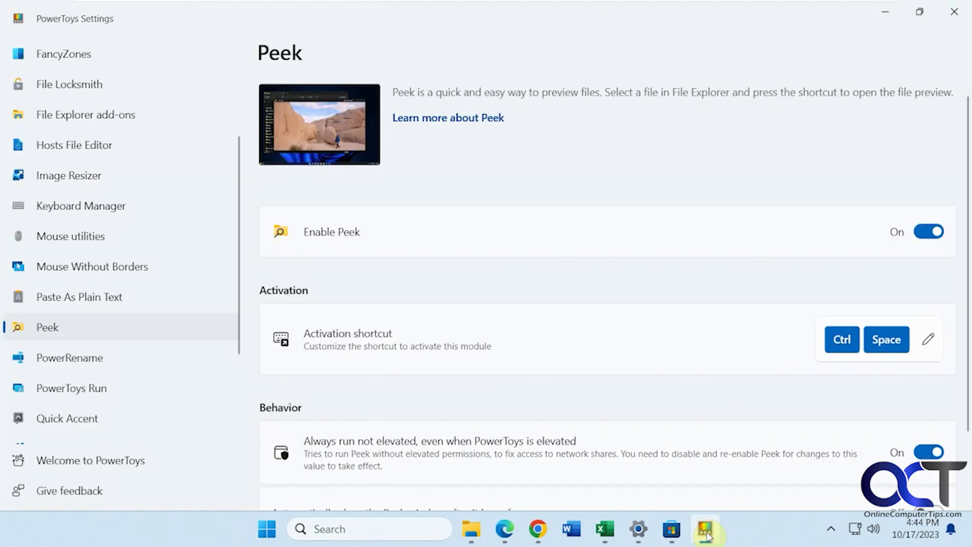
Scroll through PowerRename's options, then switch to the PowerToys Run page (Alt+Space)
{"action": "left_click", "coordinate": [106, 361]}
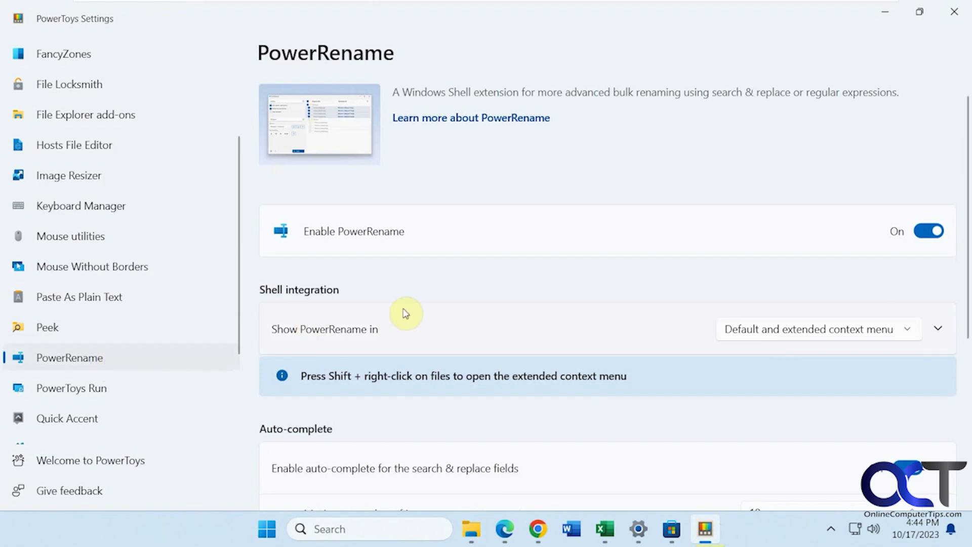
{"action": "scroll", "coordinate": [466, 289], "scroll_direction": "down", "scroll_amount": 1}
{"action": "scroll", "coordinate": [466, 289], "scroll_direction": "down", "scroll_amount": 5}
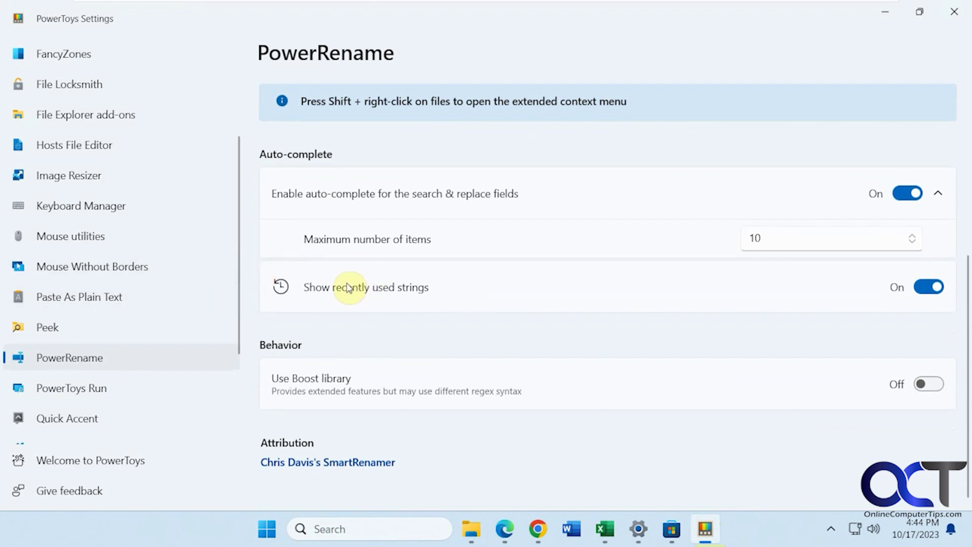
{"action": "left_click", "coordinate": [105, 391]}
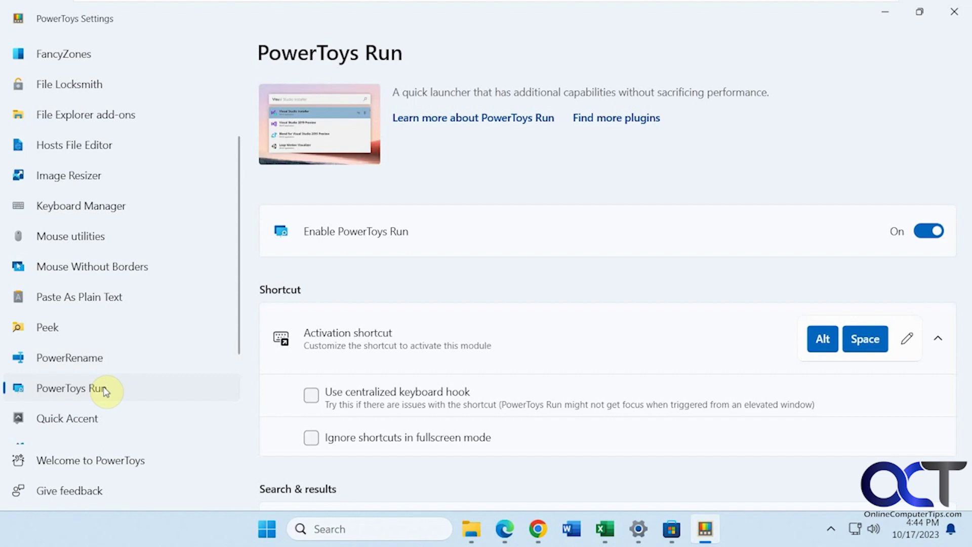
{"action": "key", "text": "alt+space"}
{"action": "type", "text": "wor"}
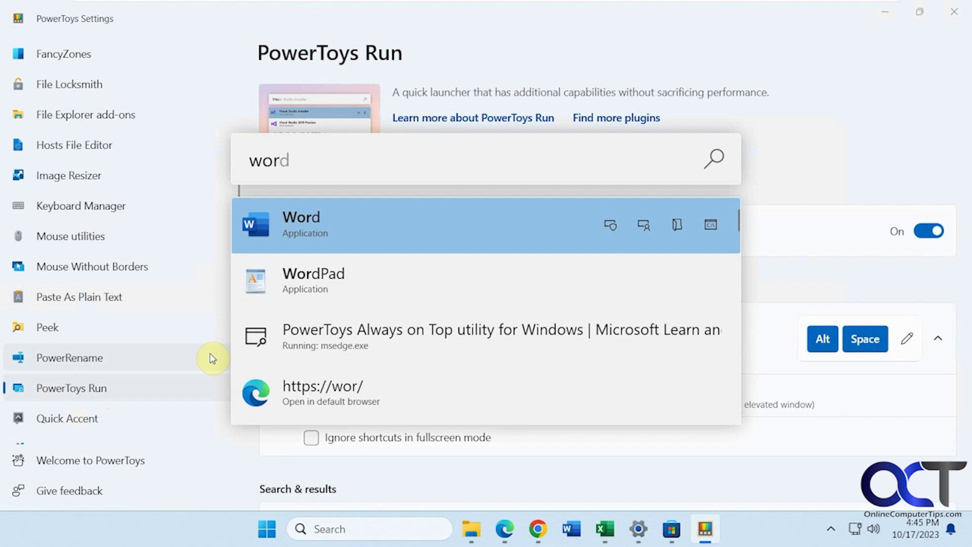
{"action": "type", "text": "d"}
{"action": "key", "text": "BackSpace"}
{"action": "key", "text": "BackSpace"}
{"action": "key", "text": "BackSpace"}
{"action": "key", "text": "BackSpace"}
{"action": "type", "text": "c"}
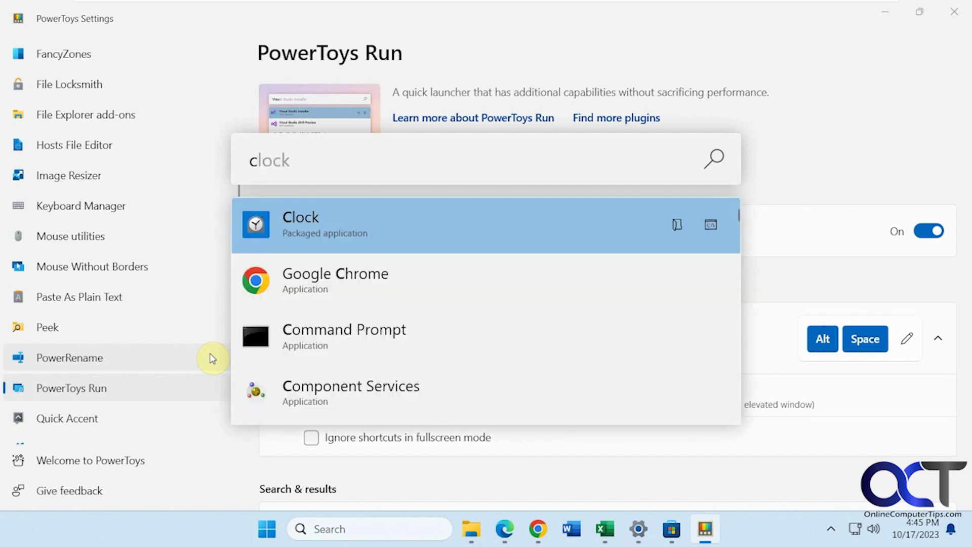
{"action": "type", "text": "md"}
{"action": "key", "text": "BackSpace"}
{"action": "key", "text": "BackSpace"}
{"action": "key", "text": "BackSpace"}
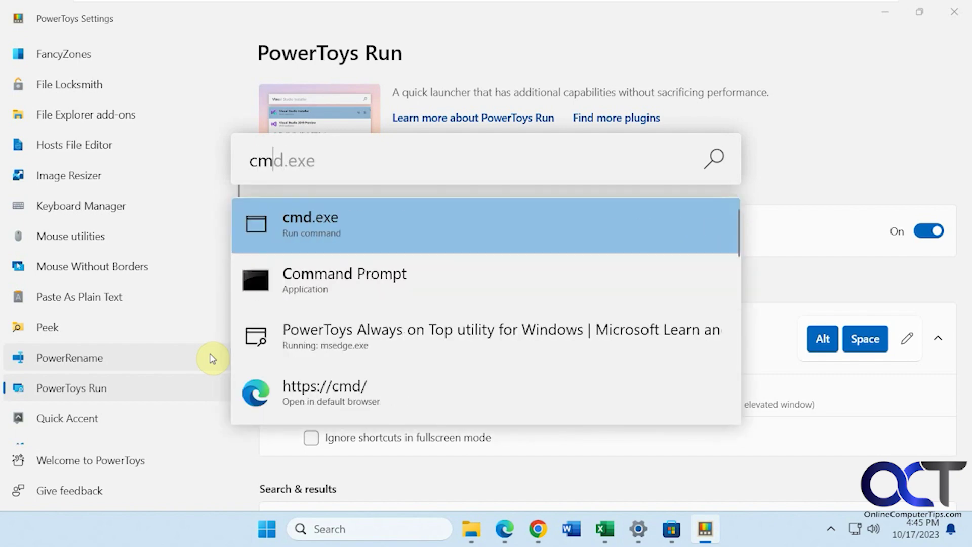
{"action": "type", "text": "www.goo"}
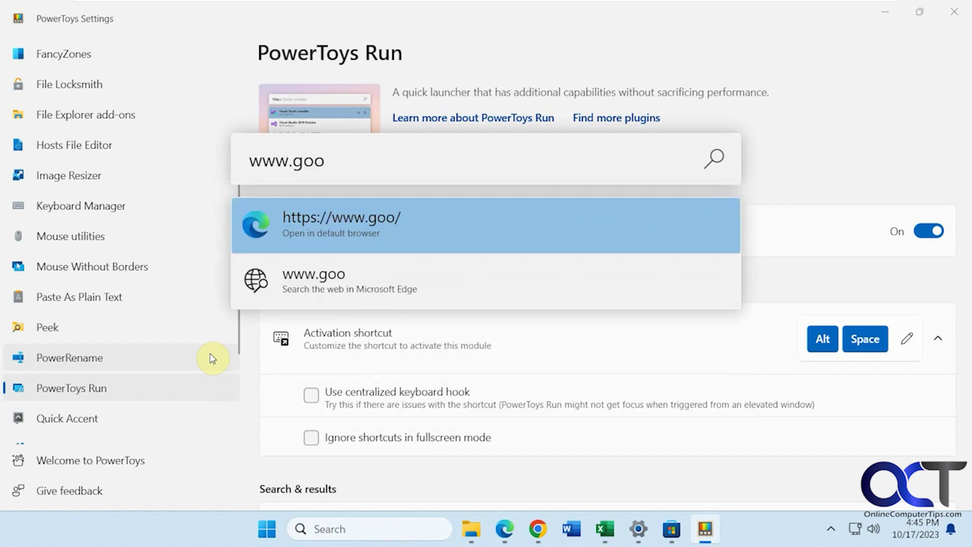
{"action": "key", "text": "BackSpace"}
{"action": "key", "text": "BackSpace"}
{"action": "key", "text": "BackSpace"}
{"action": "key", "text": "BackSpace"}
{"action": "key", "text": "BackSpace"}
{"action": "key", "text": "BackSpace"}
{"action": "key", "text": "BackSpace"}
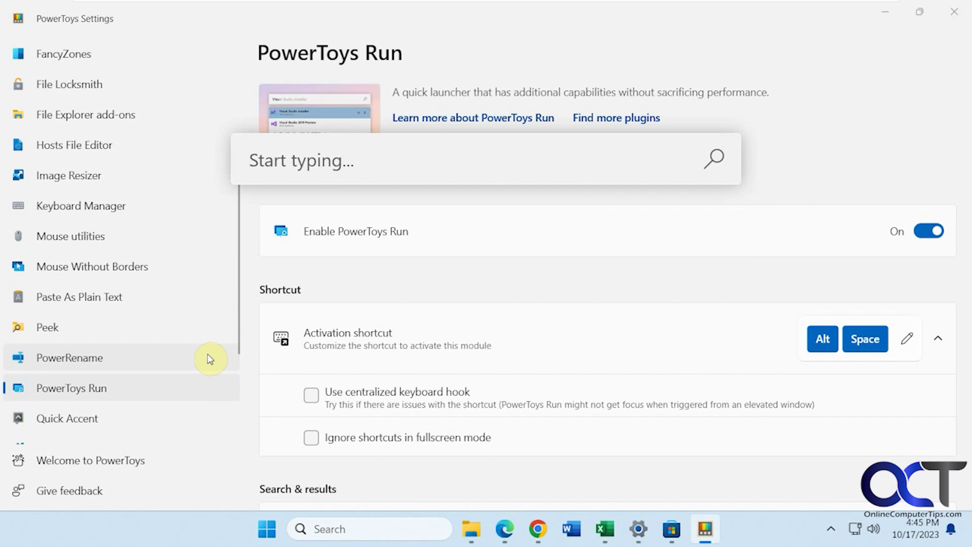
{"action": "key", "text": "Escape"}
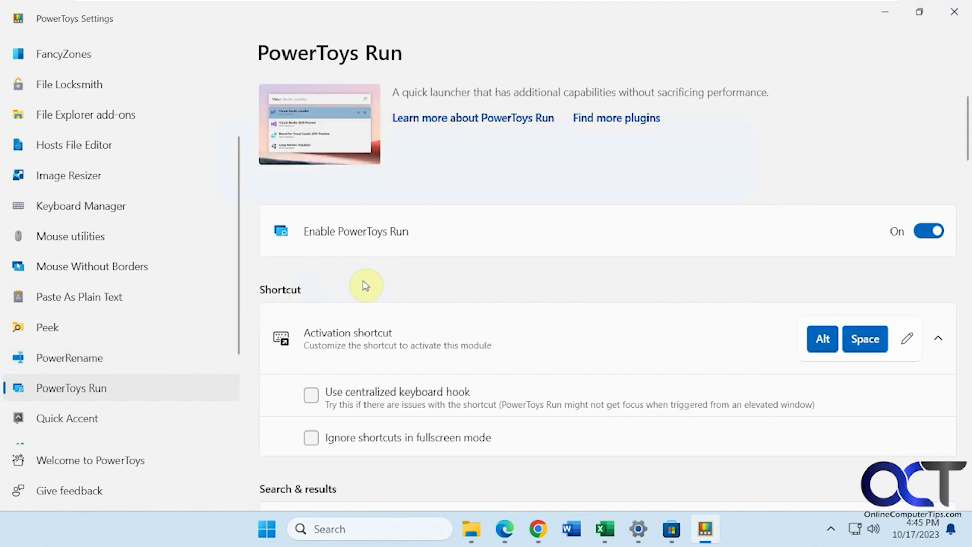
Pass Quick Accent to reach Registry Preview, launch the utility, and minimize Settings
{"action": "left_click", "coordinate": [92, 423]}
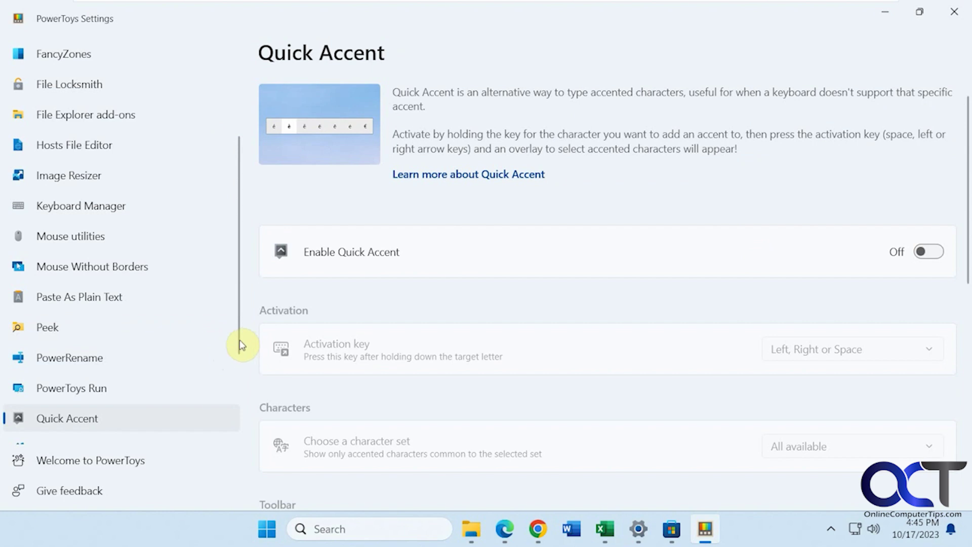
{"action": "left_click_drag", "start_coordinate": [242, 346], "coordinate": [230, 393]}
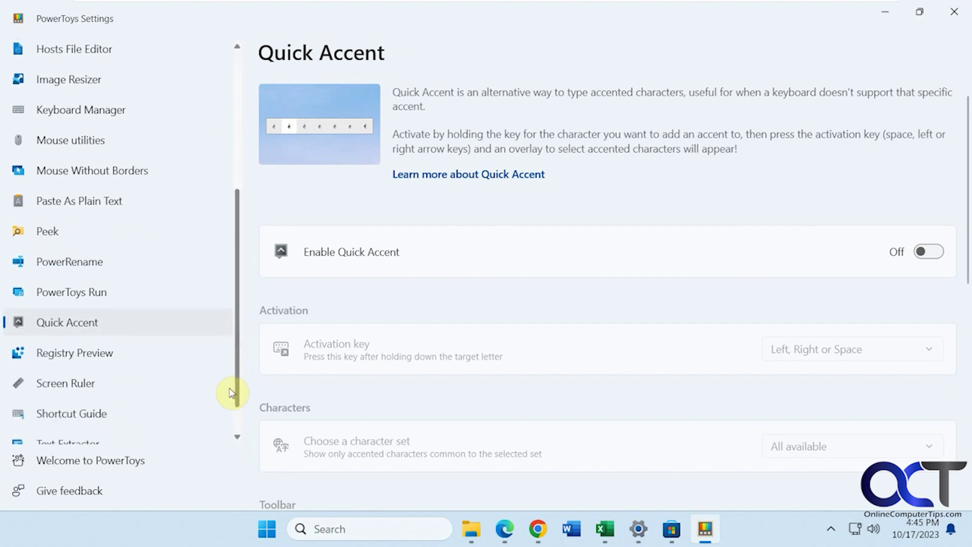
{"action": "left_click", "coordinate": [104, 356]}
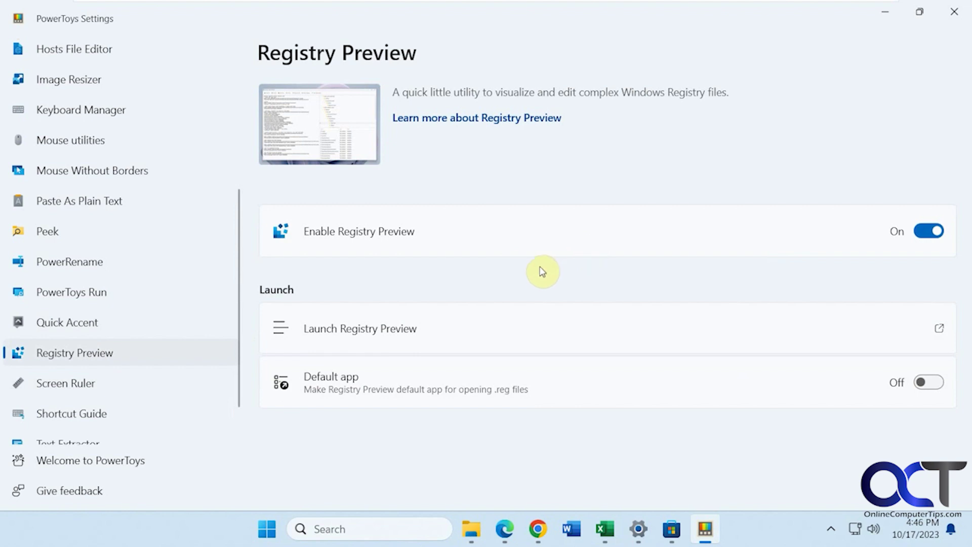
{"action": "left_click", "coordinate": [403, 329]}
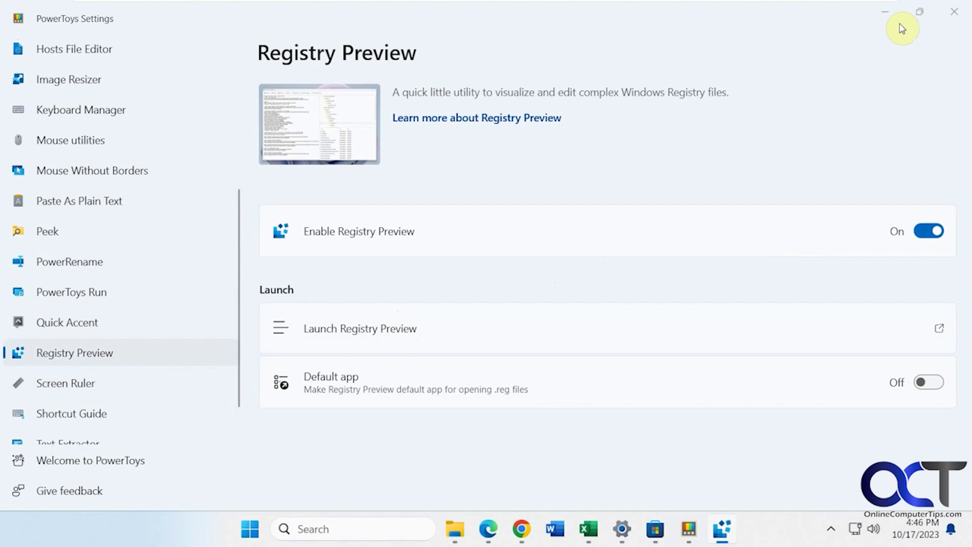
{"action": "left_click", "coordinate": [885, 12]}
Load Find Wallpaper.reg from the Desktop into Registry Preview
{"action": "left_click_drag", "start_coordinate": [590, 193], "coordinate": [481, 63]}
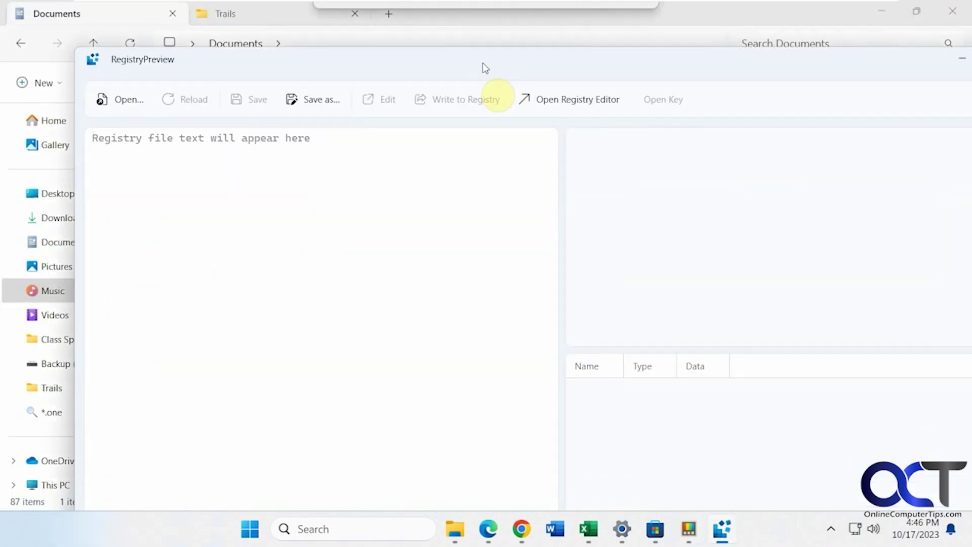
{"action": "left_click", "coordinate": [127, 99]}
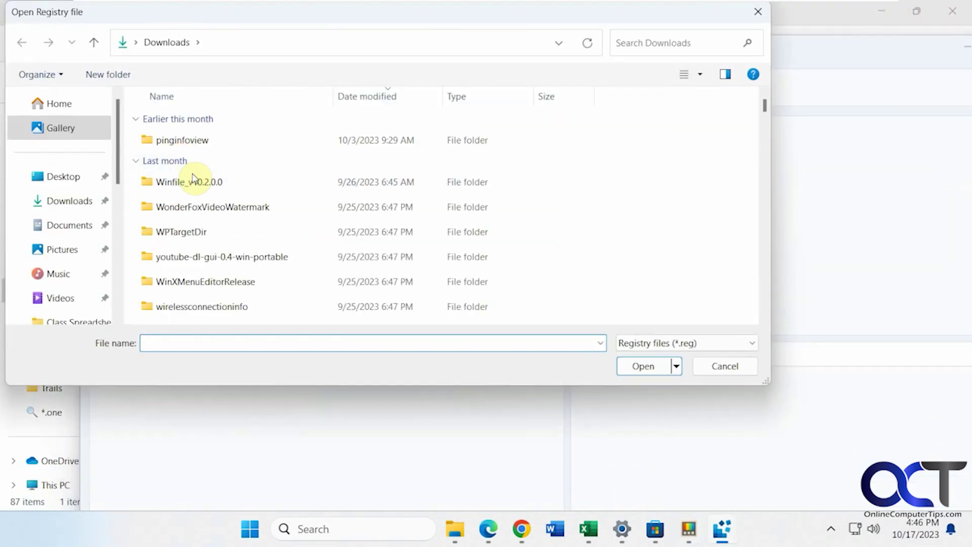
{"action": "left_click", "coordinate": [63, 176]}
{"action": "double_click", "coordinate": [190, 177]}
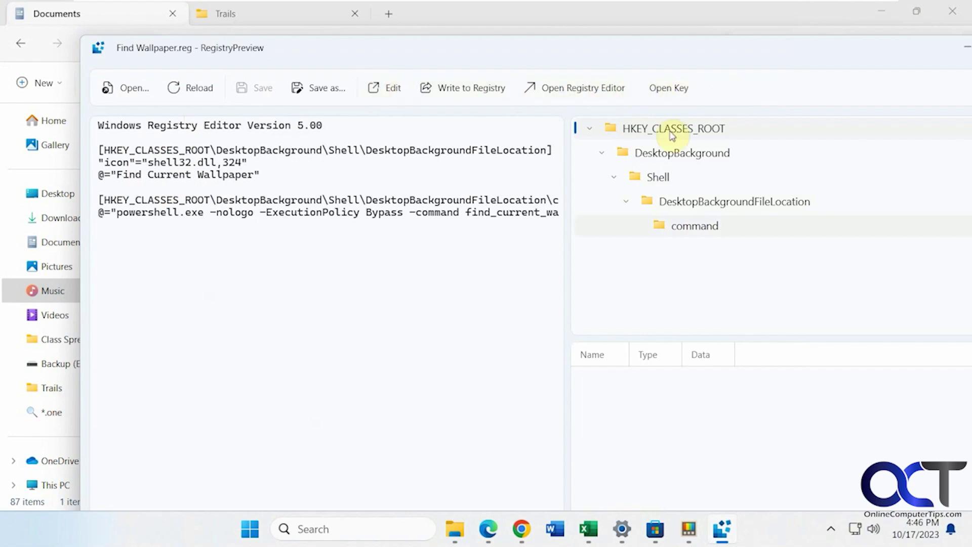
View the DesktopBackground key in Registry Editor, close both tools, and return to PowerToys Settings
{"action": "left_click", "coordinate": [681, 91]}
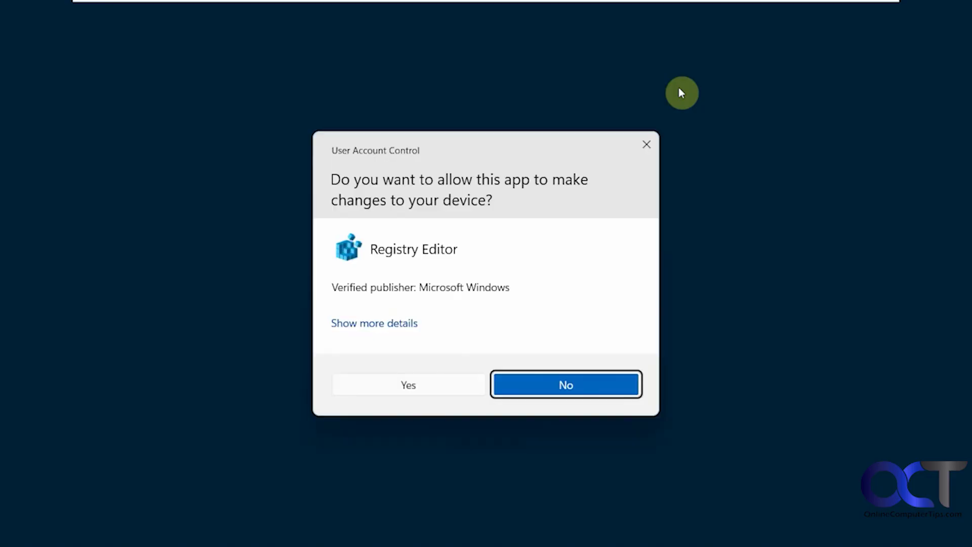
{"action": "left_click", "coordinate": [447, 385]}
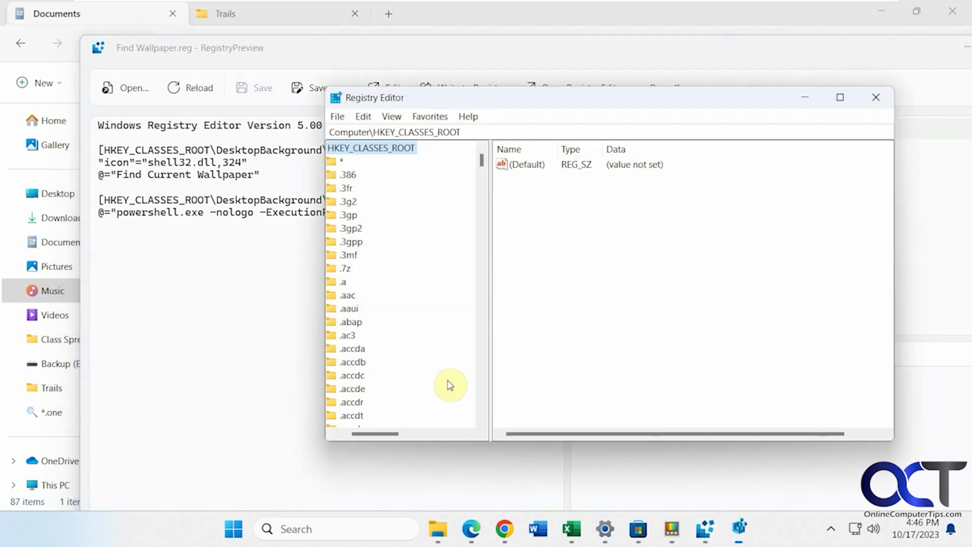
{"action": "left_click", "coordinate": [871, 101]}
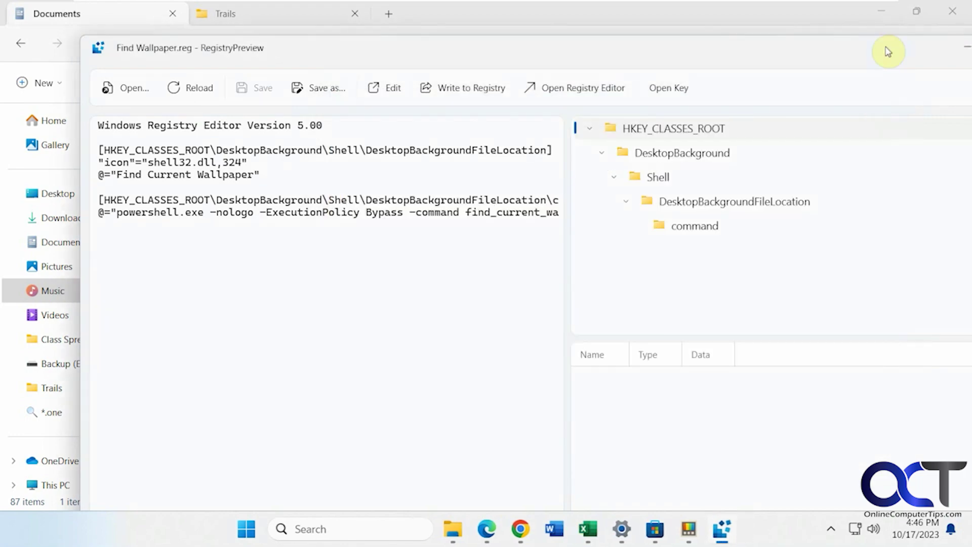
{"action": "left_click_drag", "start_coordinate": [883, 48], "coordinate": [785, 52]}
{"action": "left_click", "coordinate": [940, 47]}
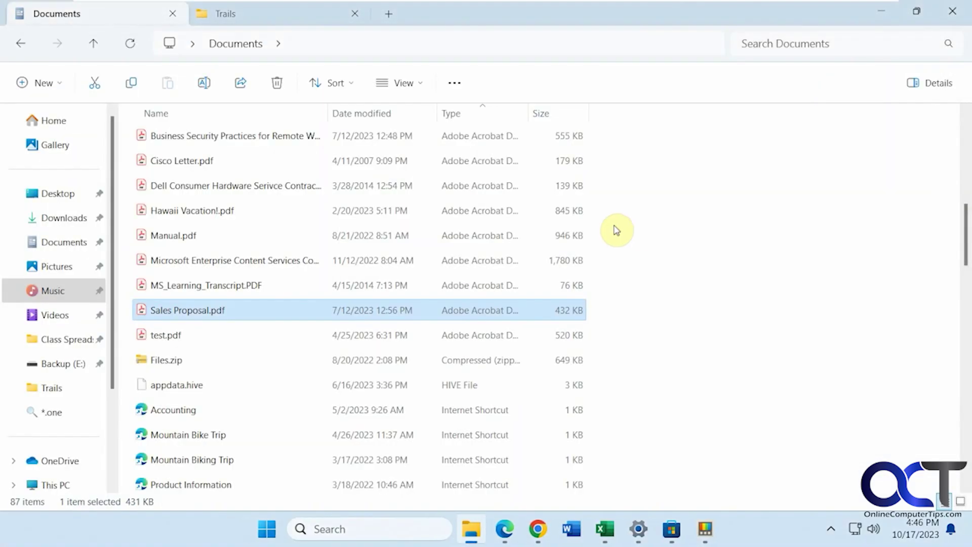
{"action": "left_click", "coordinate": [706, 531]}
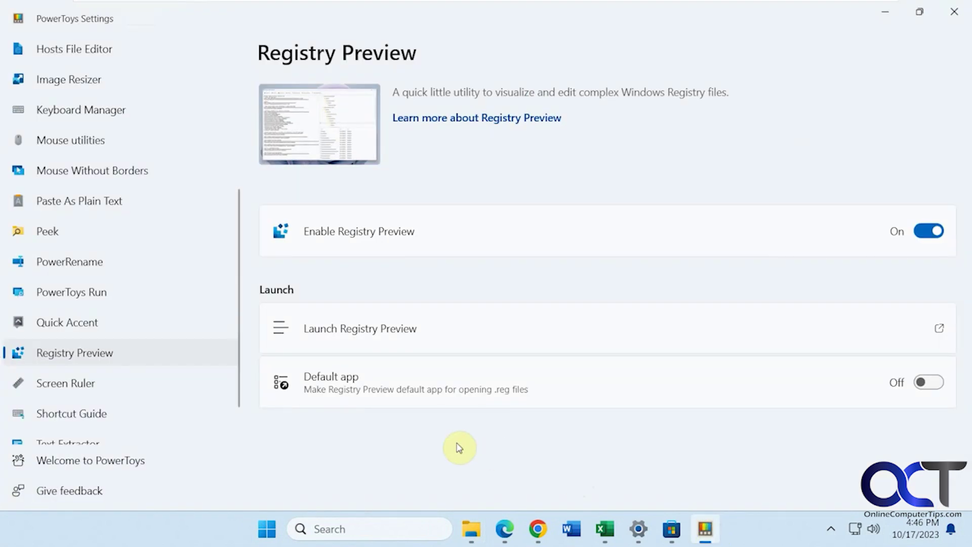
Try Screen Ruler's Bounds, Cross, Horizontal and Vertical modes via Win+Shift+M, then open Shortcut Guide
{"action": "left_click", "coordinate": [98, 389]}
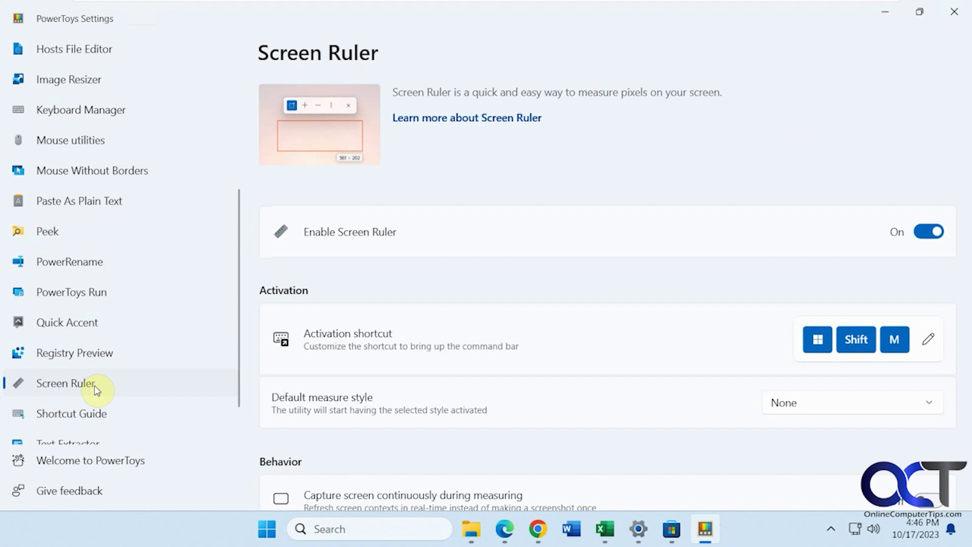
{"action": "key", "text": "super+shift+m"}
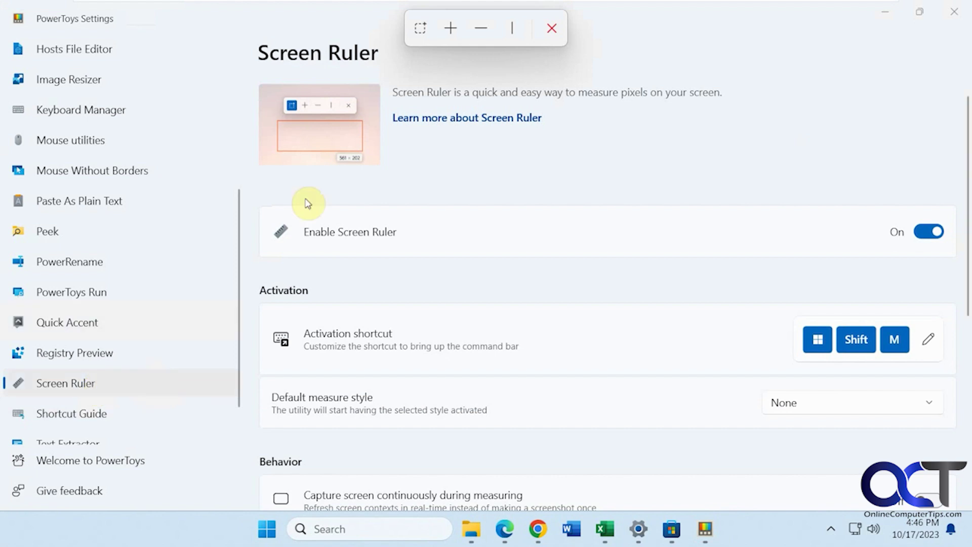
{"action": "left_click", "coordinate": [424, 29]}
{"action": "left_click_drag", "start_coordinate": [259, 200], "coordinate": [751, 271]}
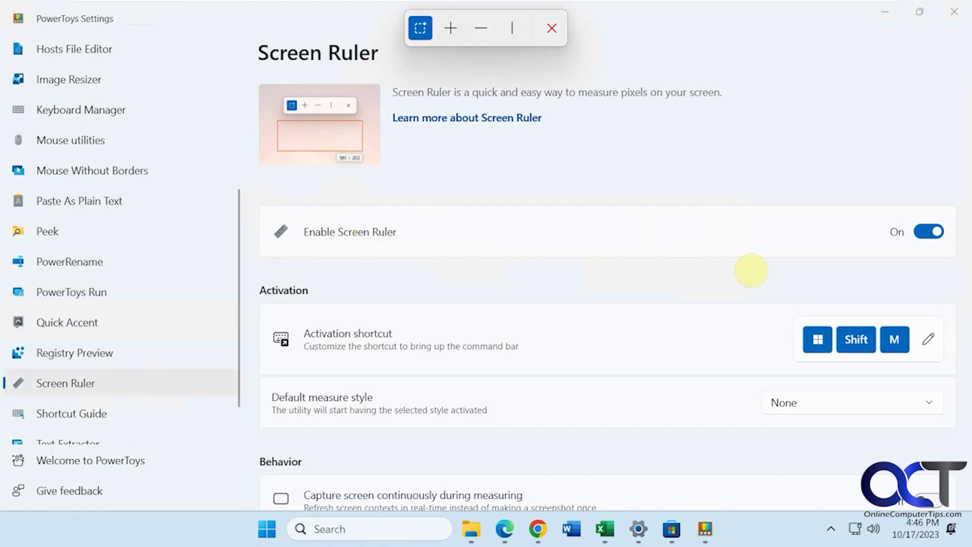
{"action": "left_click", "coordinate": [450, 28]}
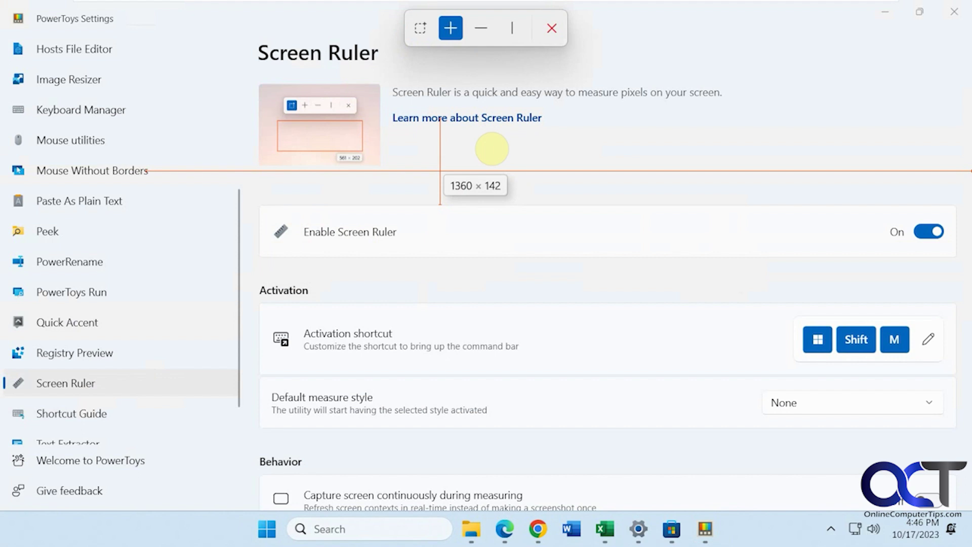
{"action": "left_click", "coordinate": [481, 28]}
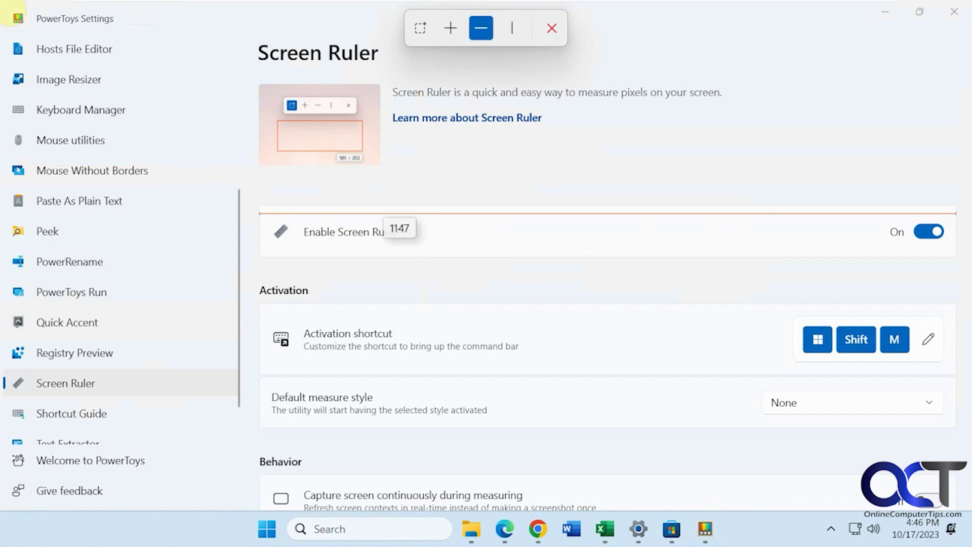
{"action": "left_click", "coordinate": [511, 28]}
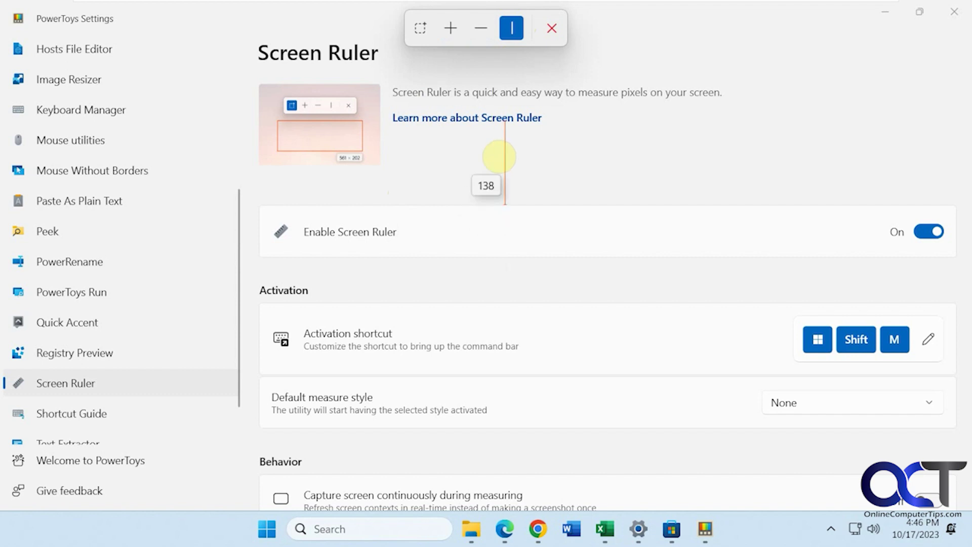
{"action": "left_click", "coordinate": [551, 28]}
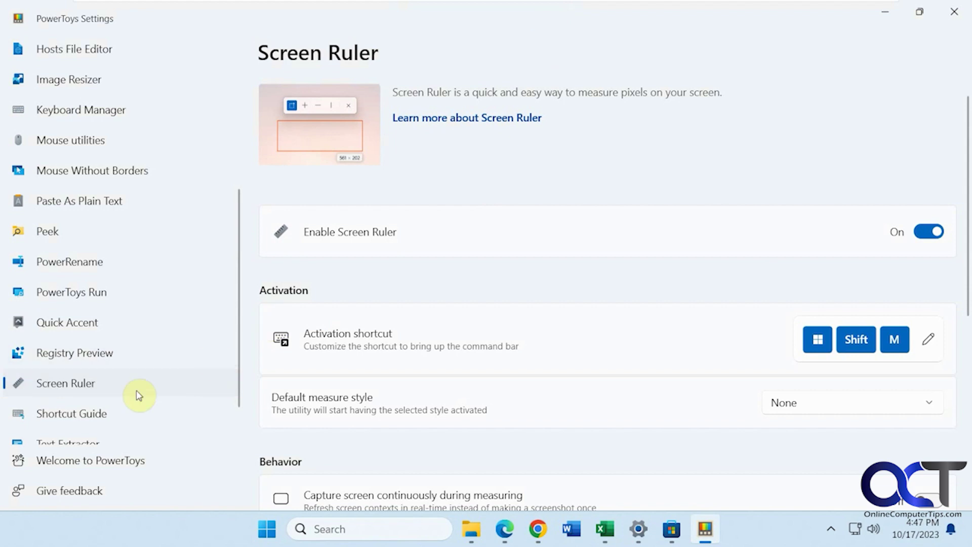
{"action": "left_click", "coordinate": [91, 413]}
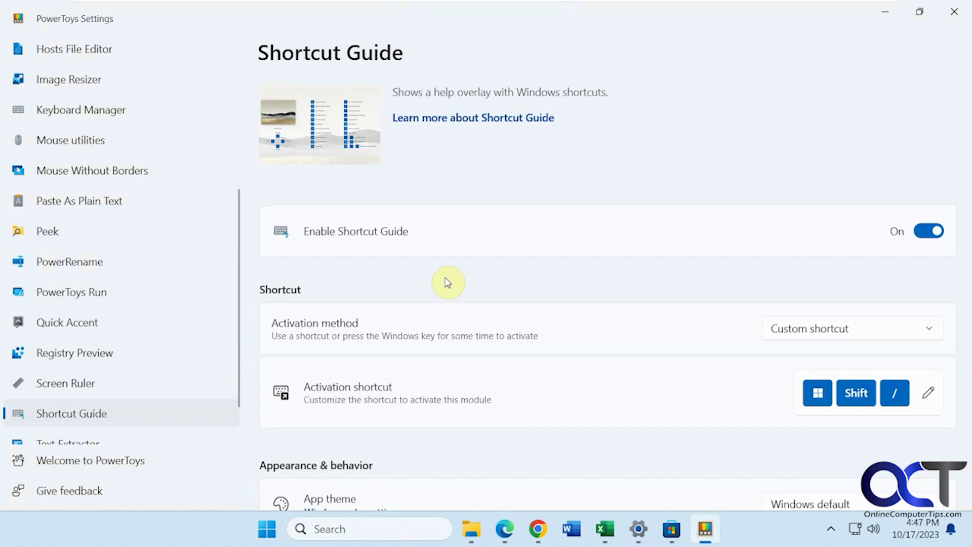
Show the Win+Shift+/ shortcut overlay, dismiss it with Escape, and open Text Extractor
{"action": "key", "text": "super+shift+slash"}
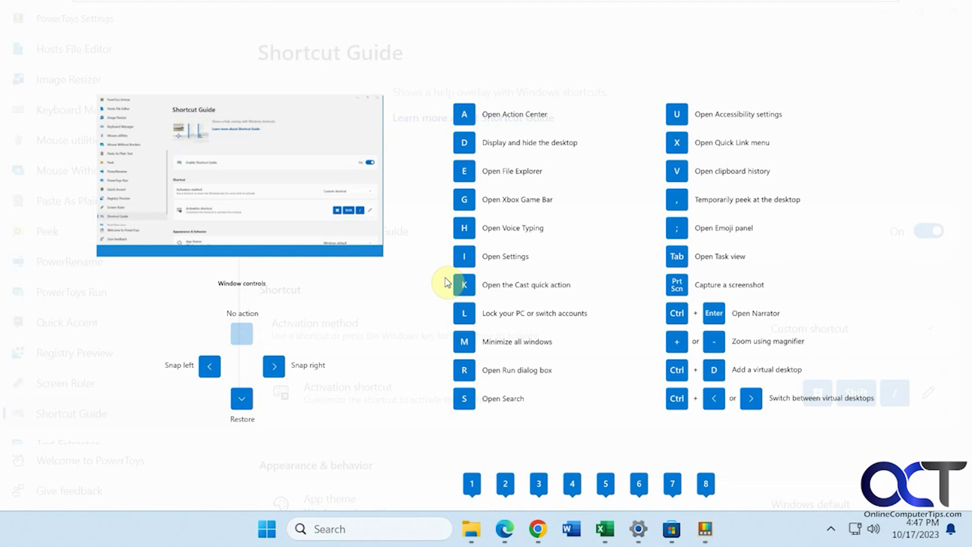
{"action": "key", "text": "Escape"}
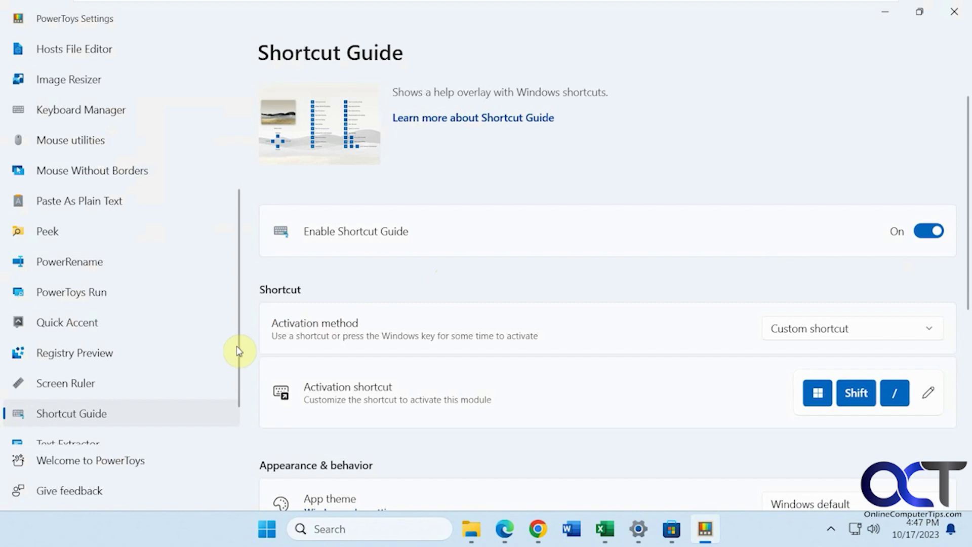
{"action": "scroll", "coordinate": [237, 355], "scroll_direction": "down", "scroll_amount": 2}
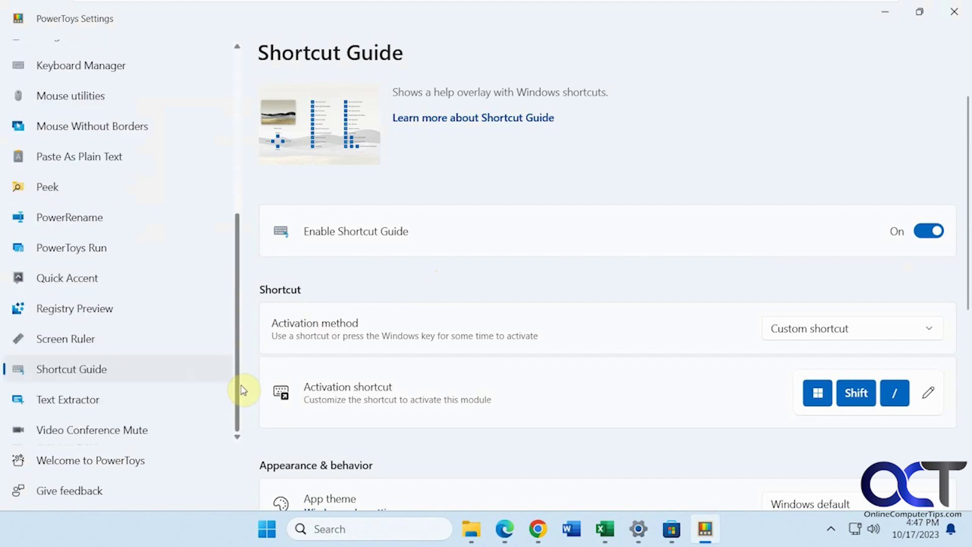
{"action": "left_click", "coordinate": [141, 403]}
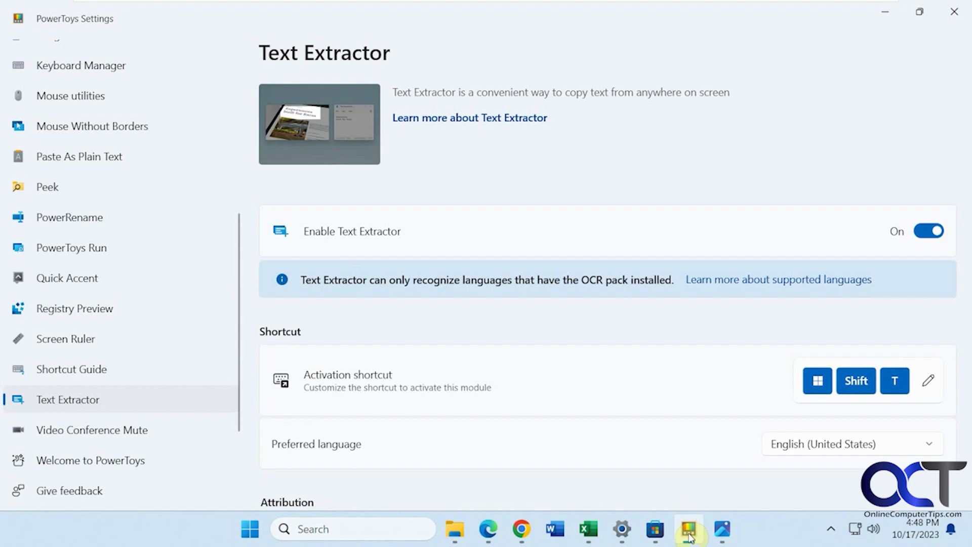
Use Text Extractor to copy the 'It was the best of times' quotation from lvV2y.png in Photos
{"action": "left_click", "coordinate": [689, 532]}
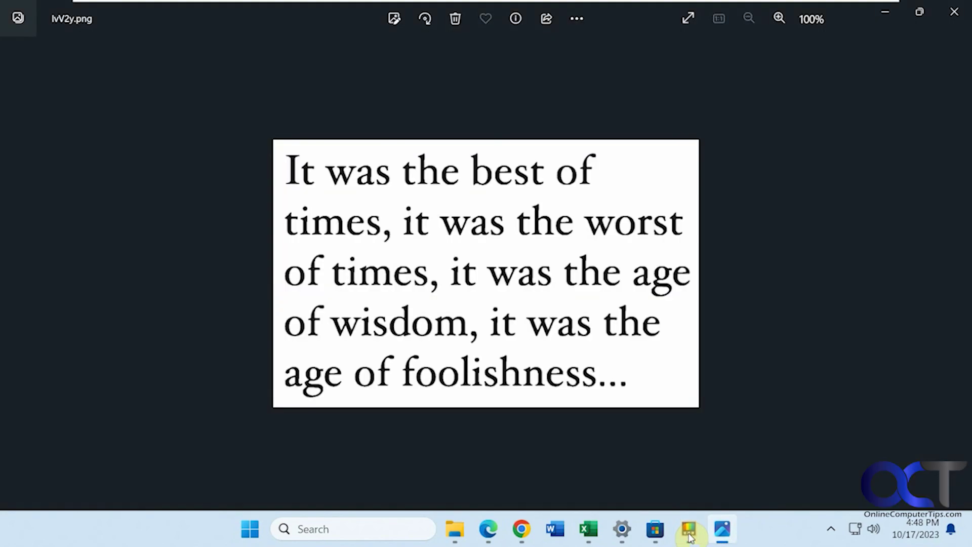
{"action": "key", "text": "super+shift+t"}
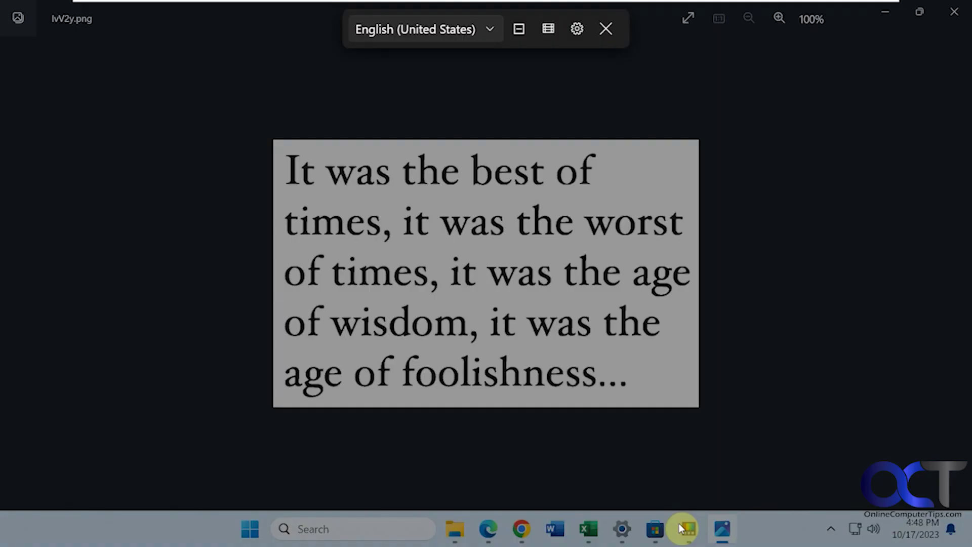
{"action": "left_click_drag", "start_coordinate": [266, 135], "coordinate": [692, 399]}
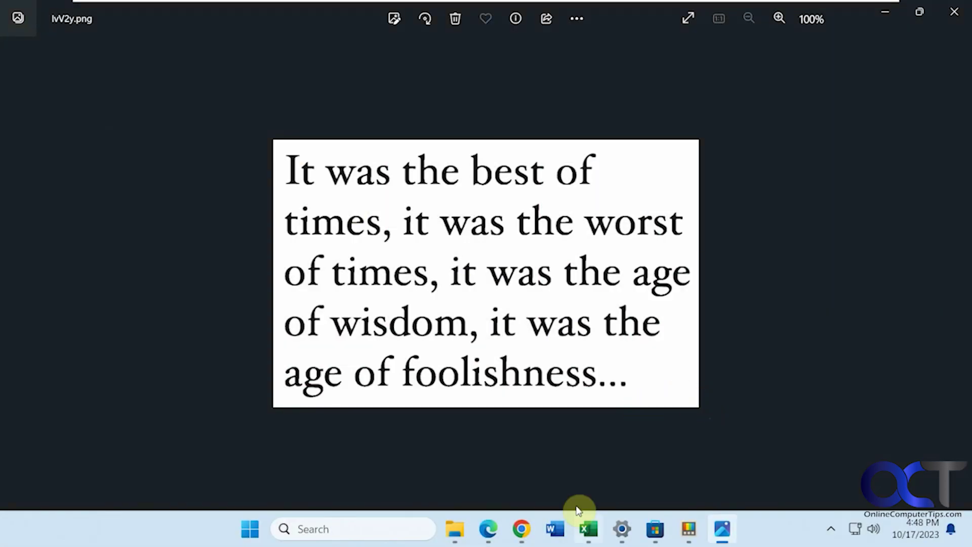
Paste the extracted 'best of times' quotation into a new blank Word document
{"action": "left_click", "coordinate": [560, 536]}
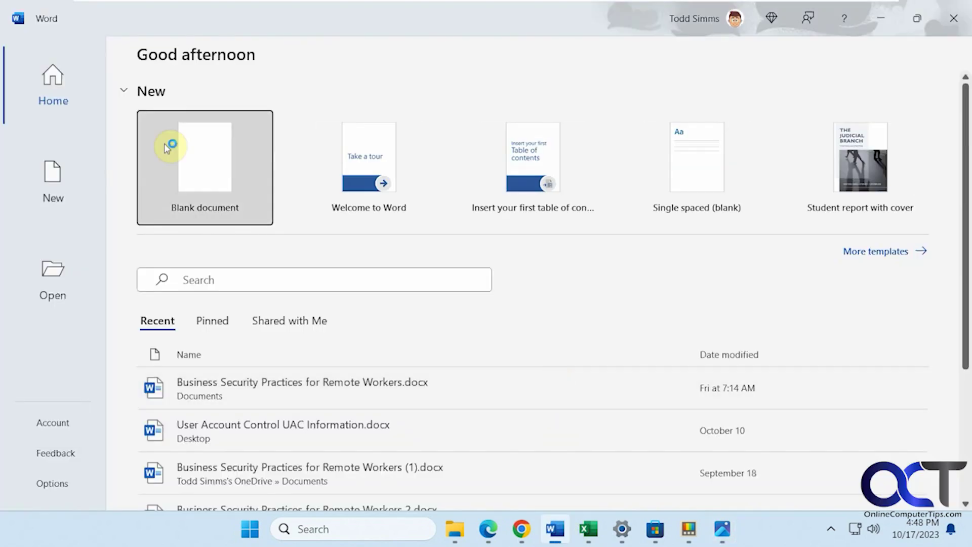
{"action": "left_click", "coordinate": [167, 148]}
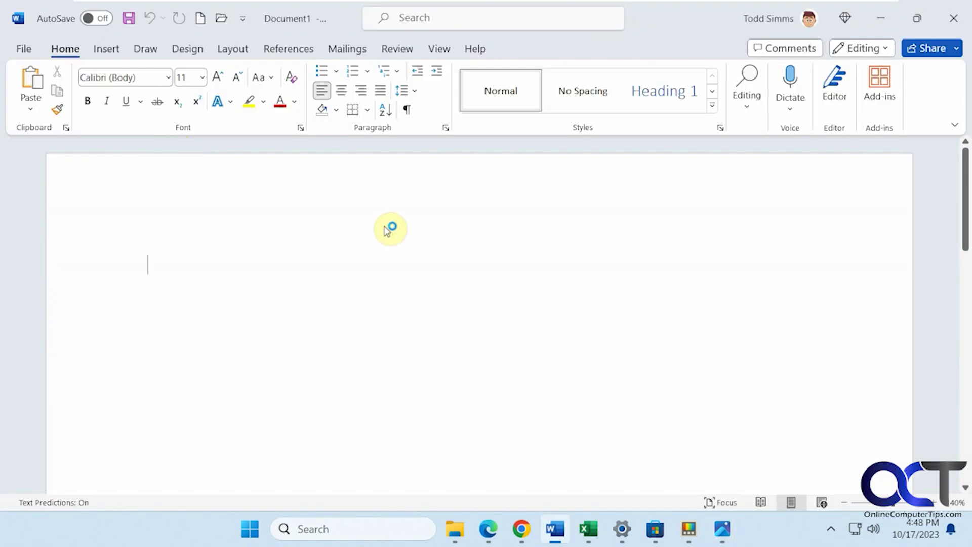
{"action": "type", "text": "It was the best of times, it was the worst of times, it was the age of wisdom, it was the age of foolishness..."}
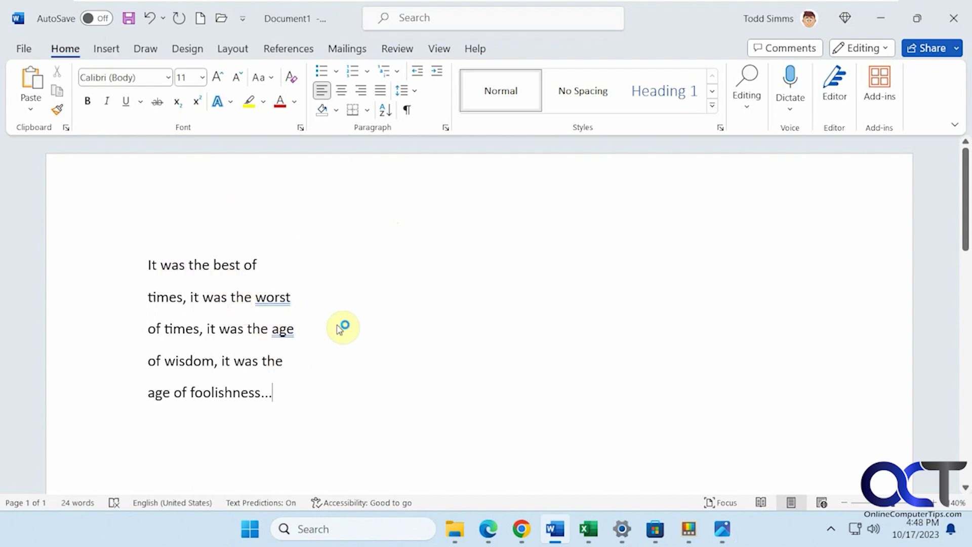
{"action": "left_click", "coordinate": [688, 528]}
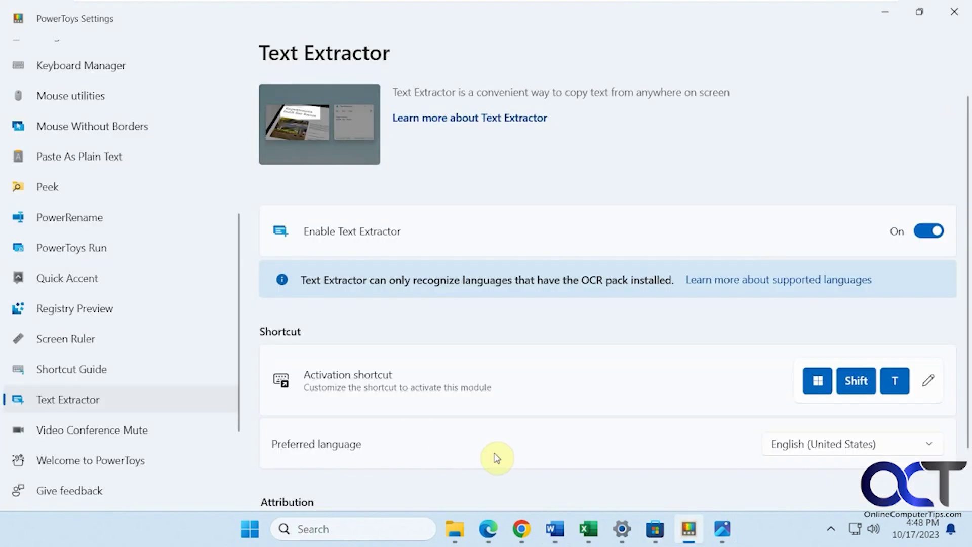
Go to the Video Conference Mute page in PowerToys Settings
{"action": "left_click", "coordinate": [162, 430]}
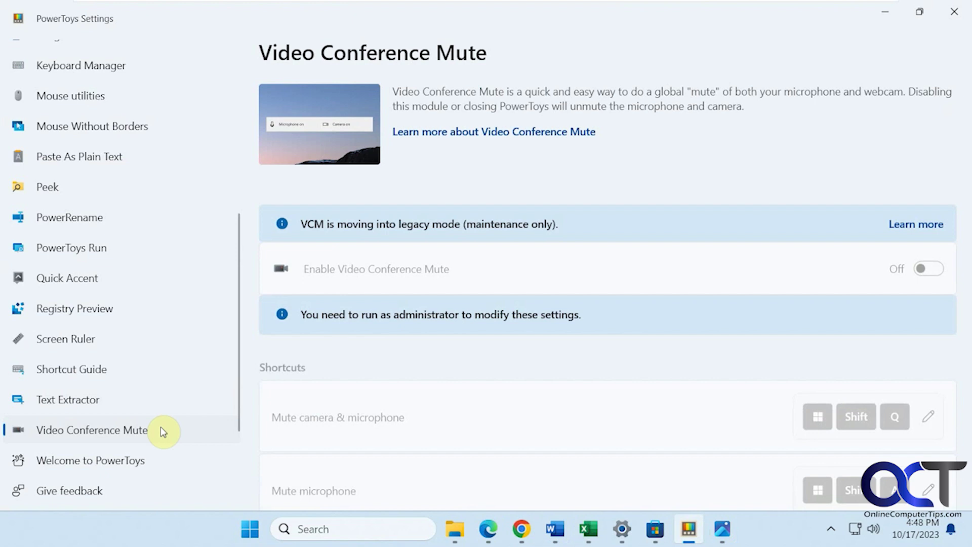